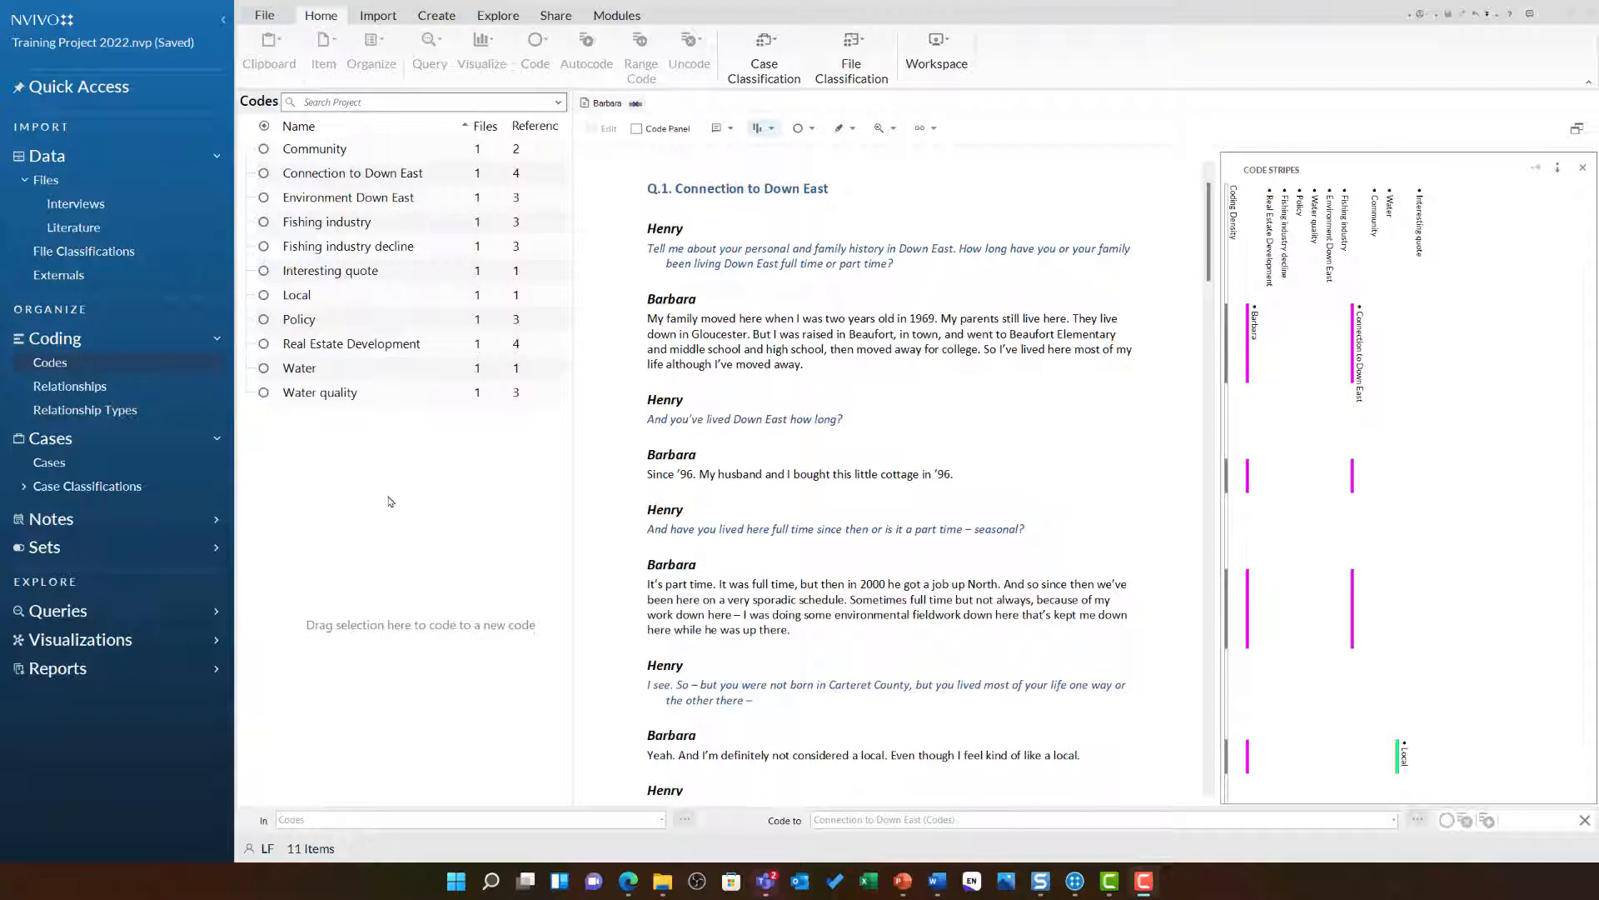
Step: Remove the Connection to Down East coding from the interview answer beginning "It's part time"
left_click(619, 500)
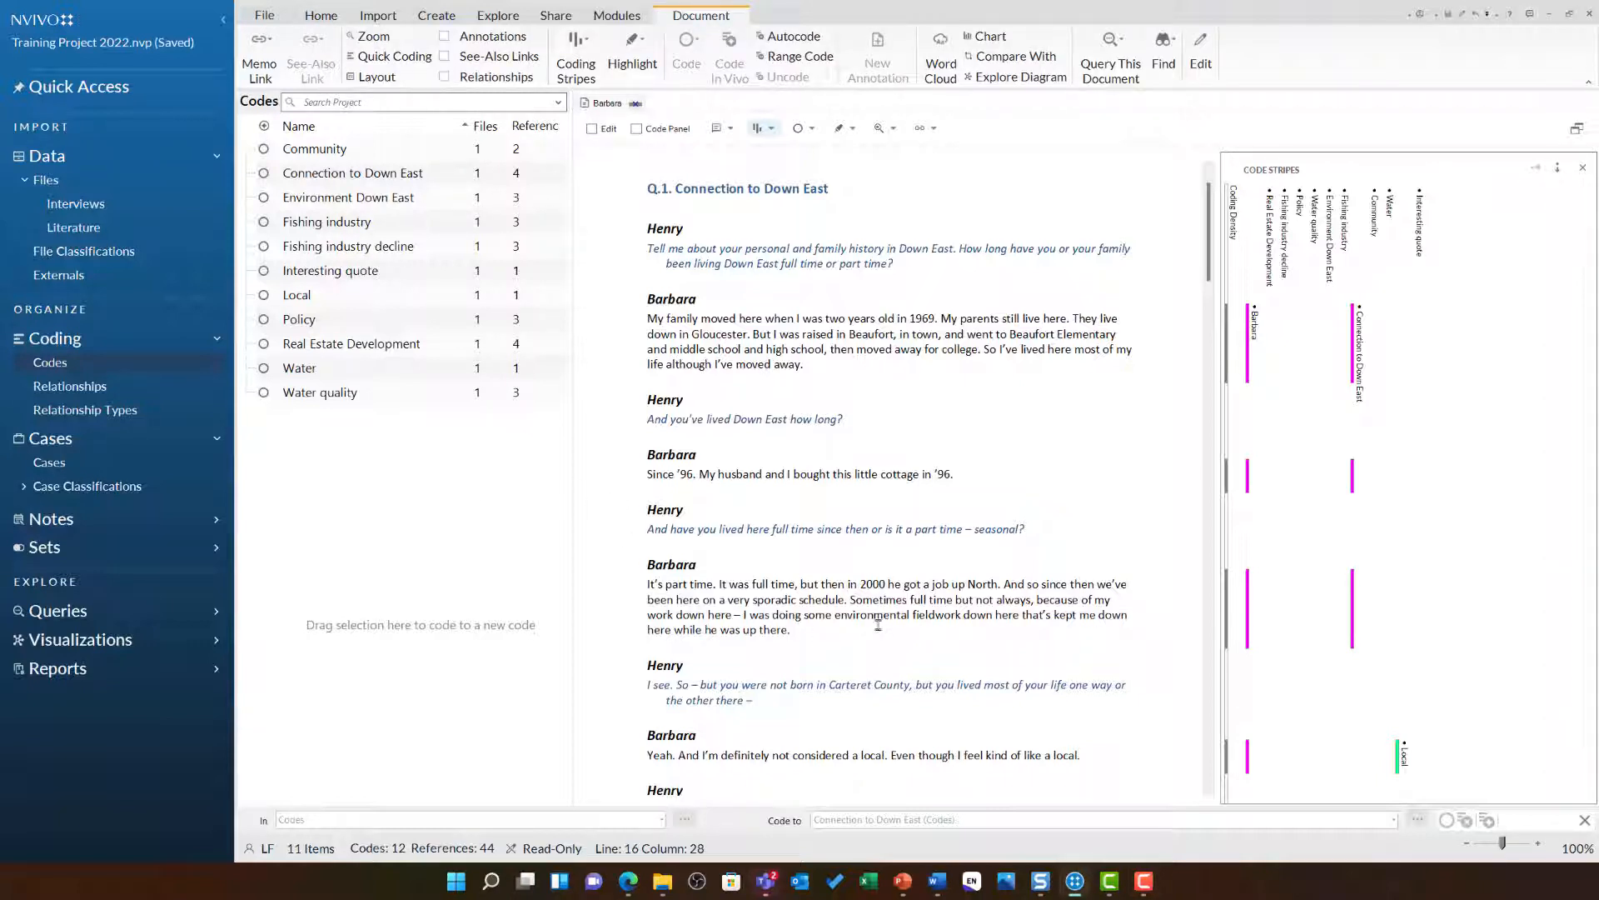
scroll(878, 624, "down", 1)
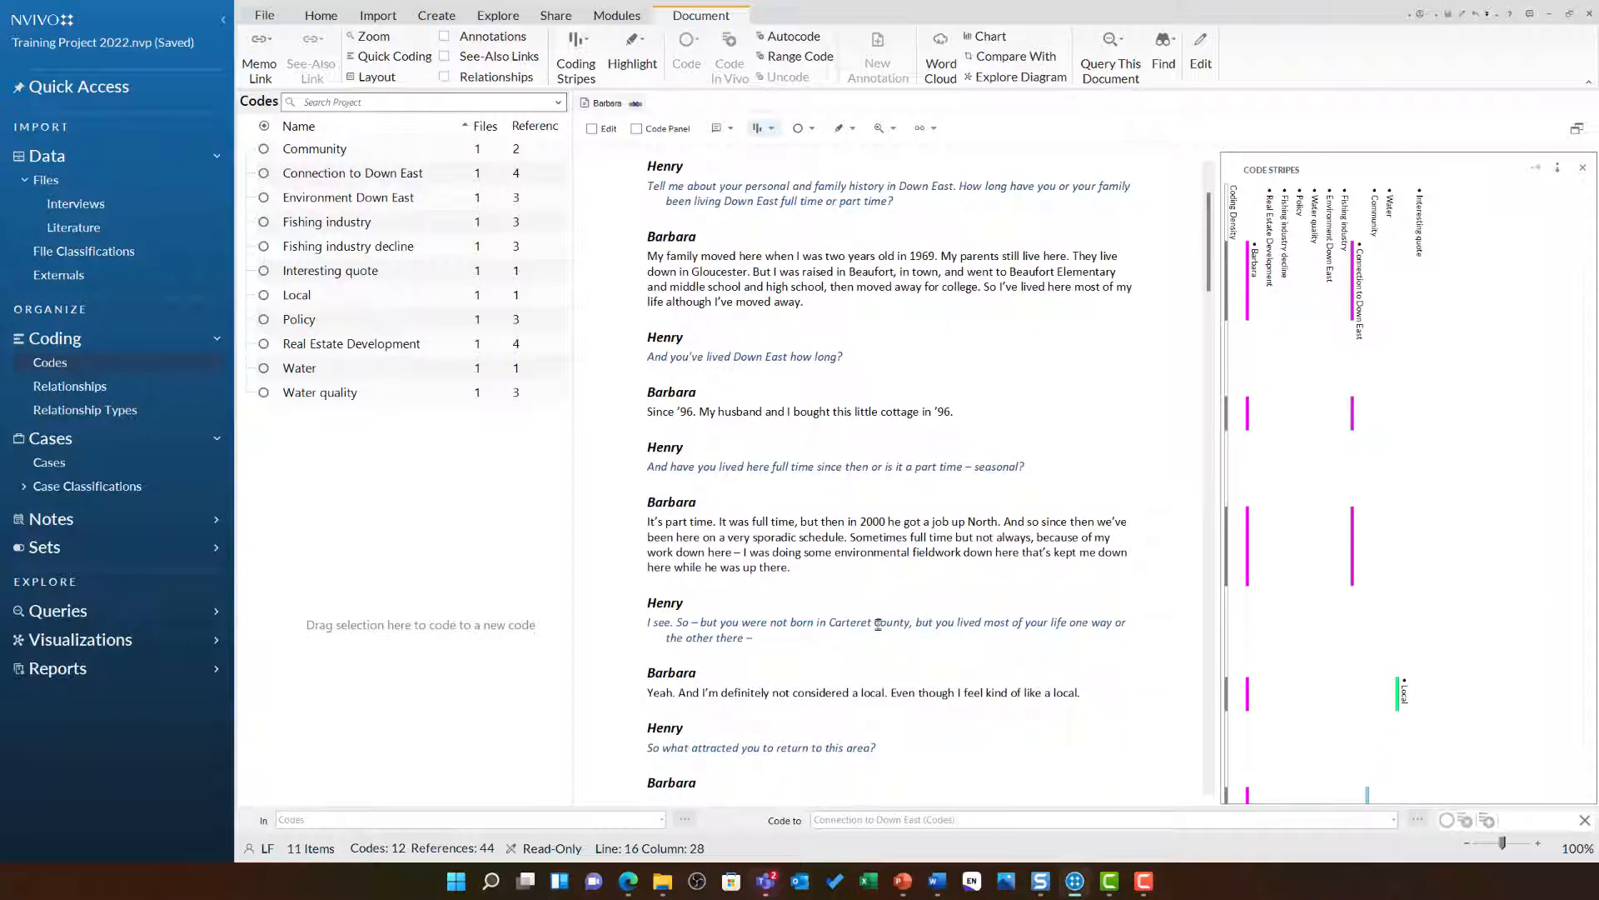
left_click(1353, 568)
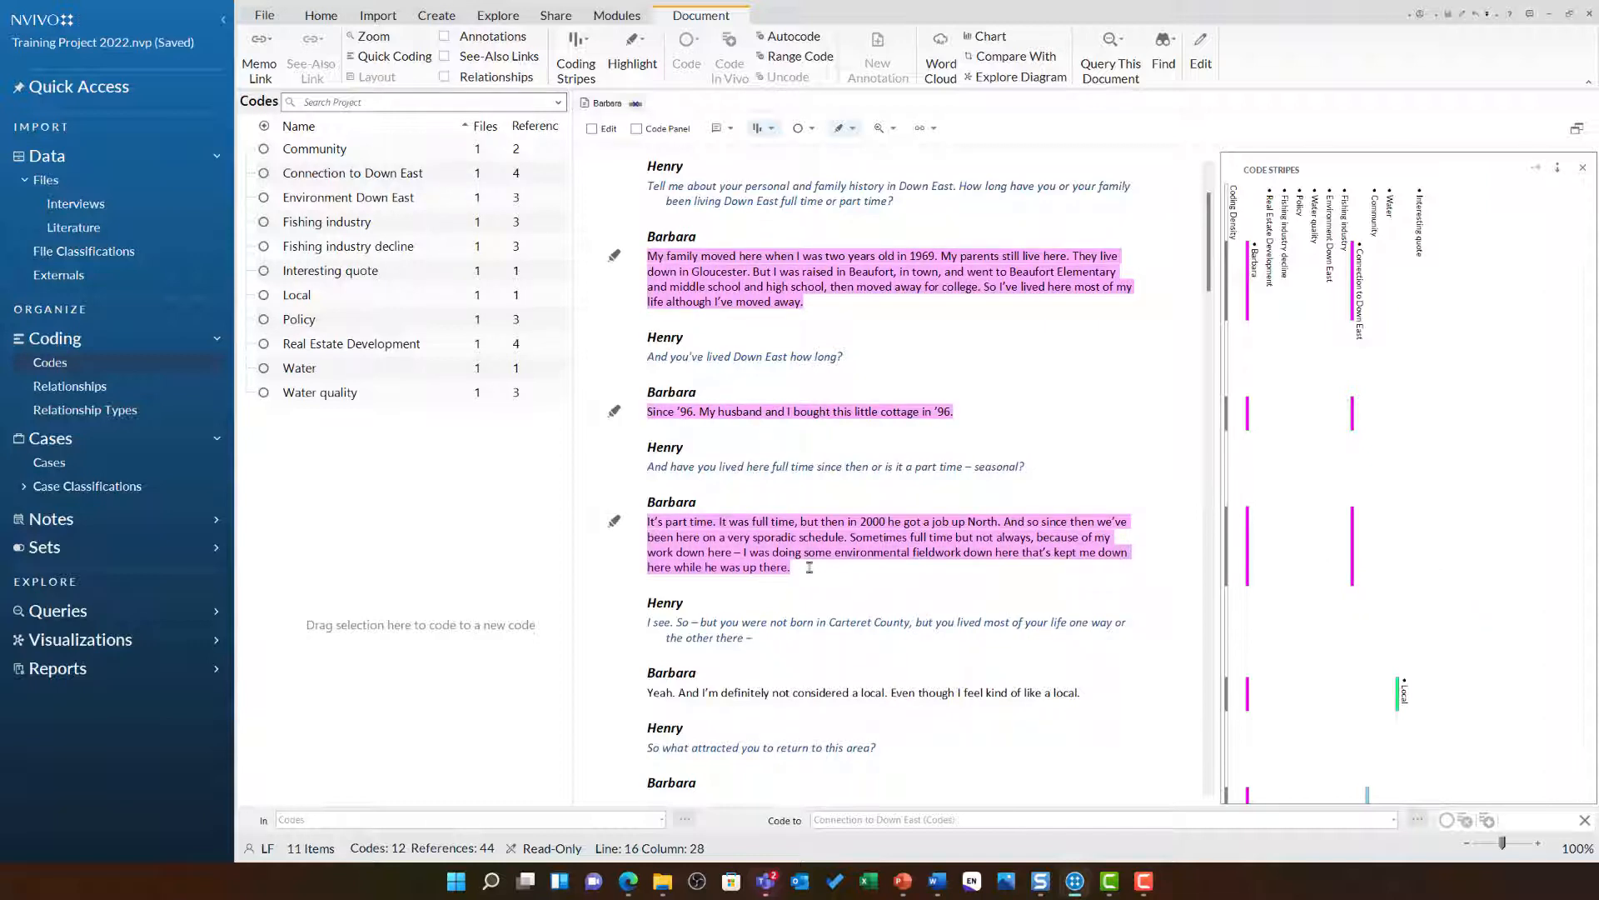
right_click(1354, 539)
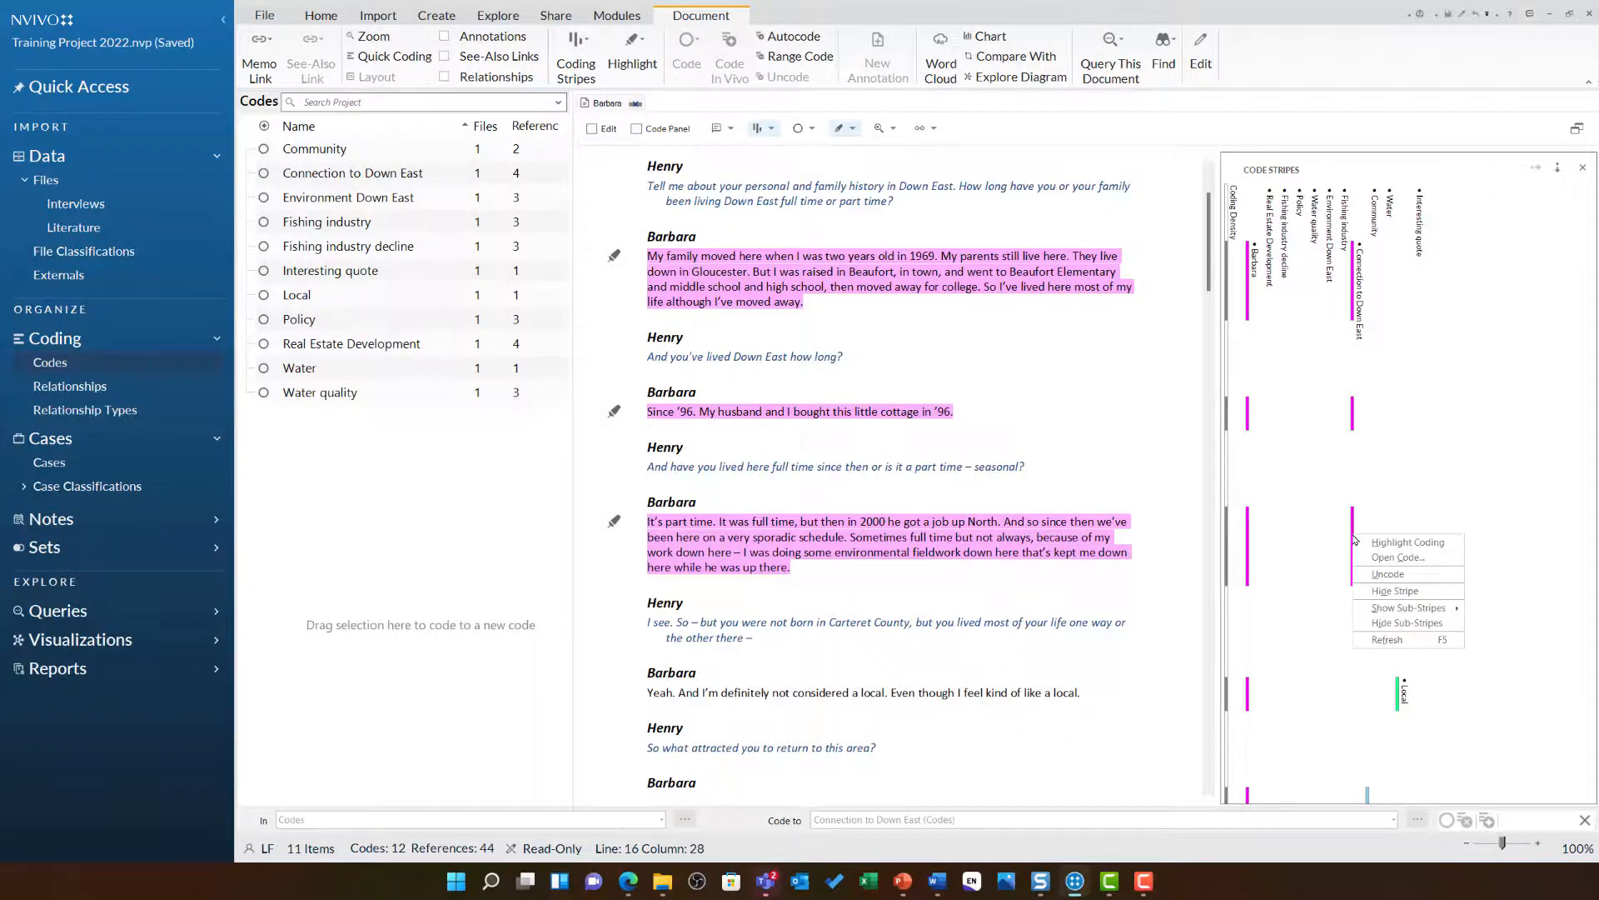
left_click(1421, 573)
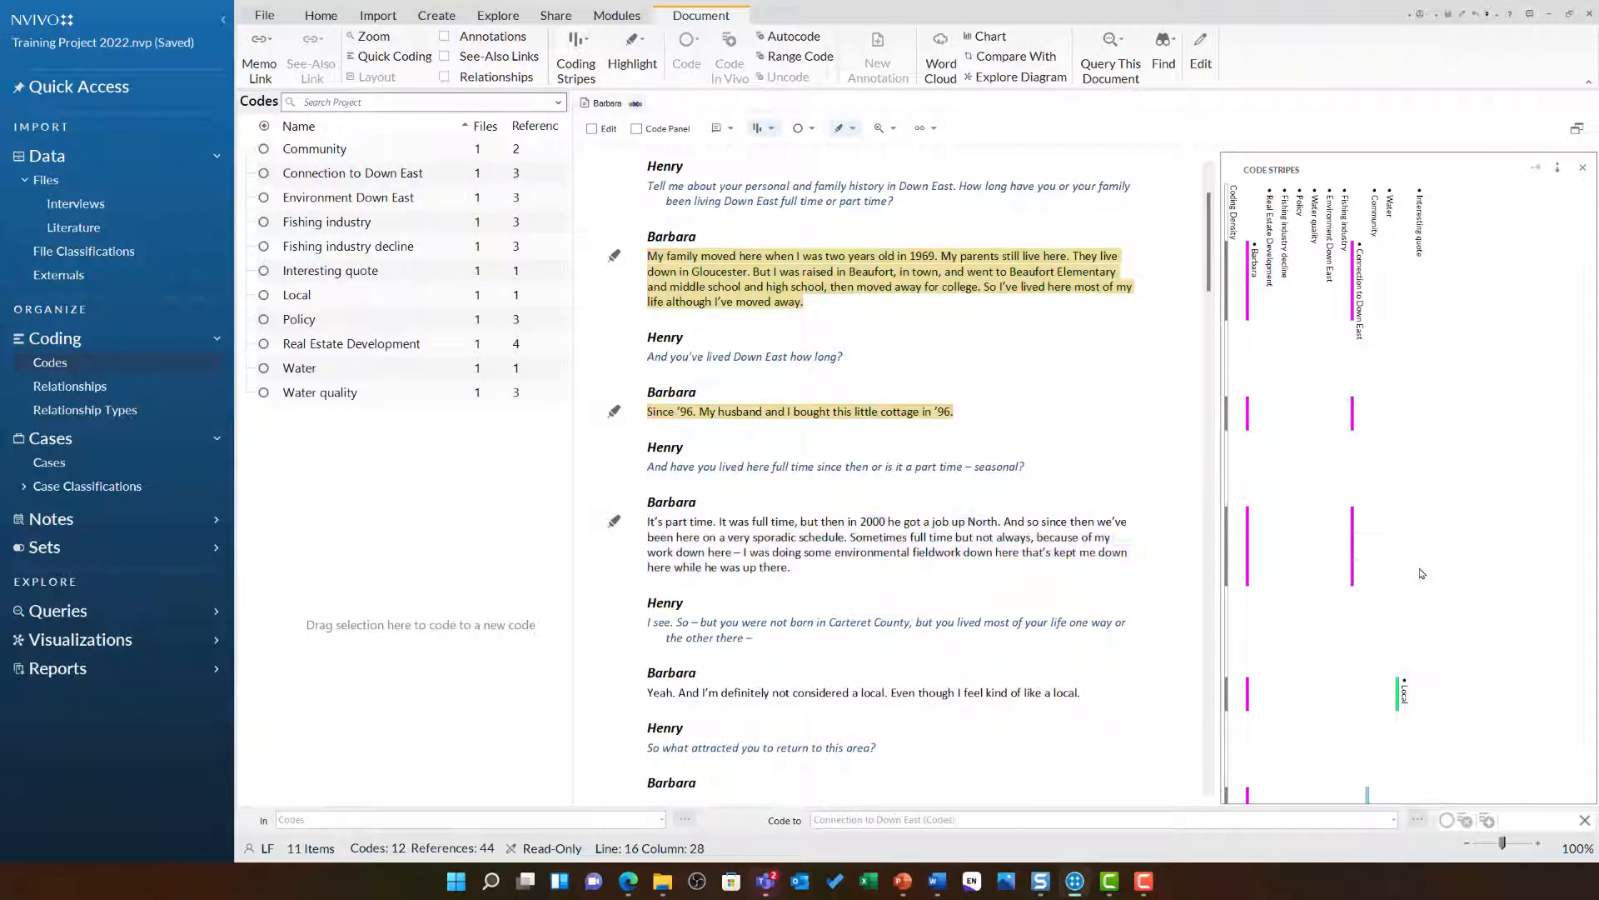
left_click(937, 583)
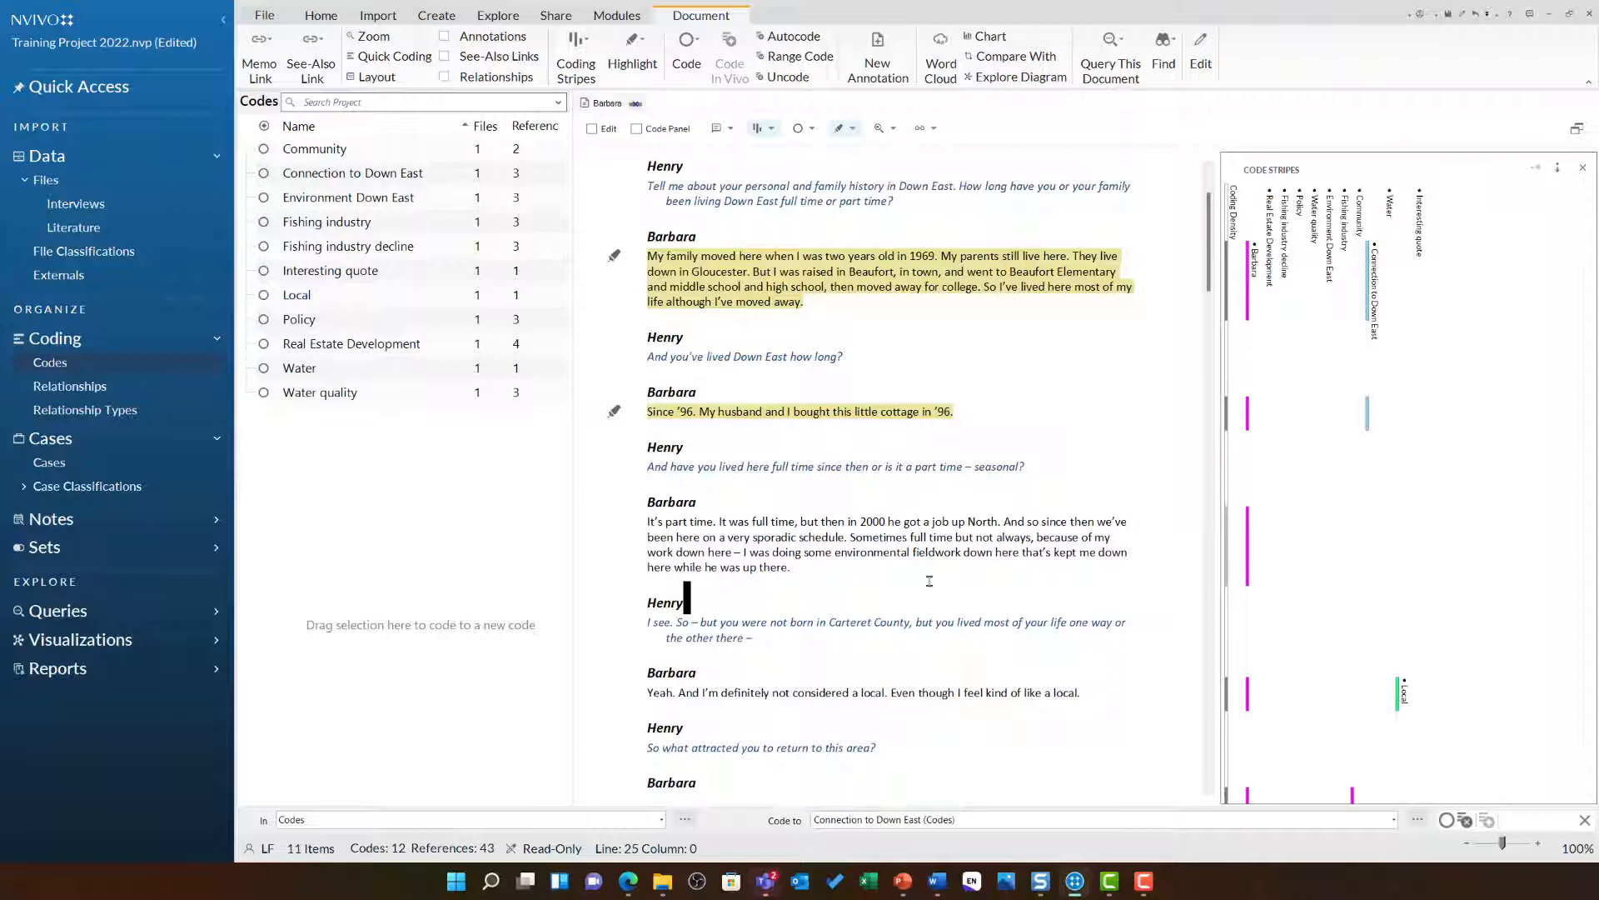
left_click_drag(791, 569, 852, 535)
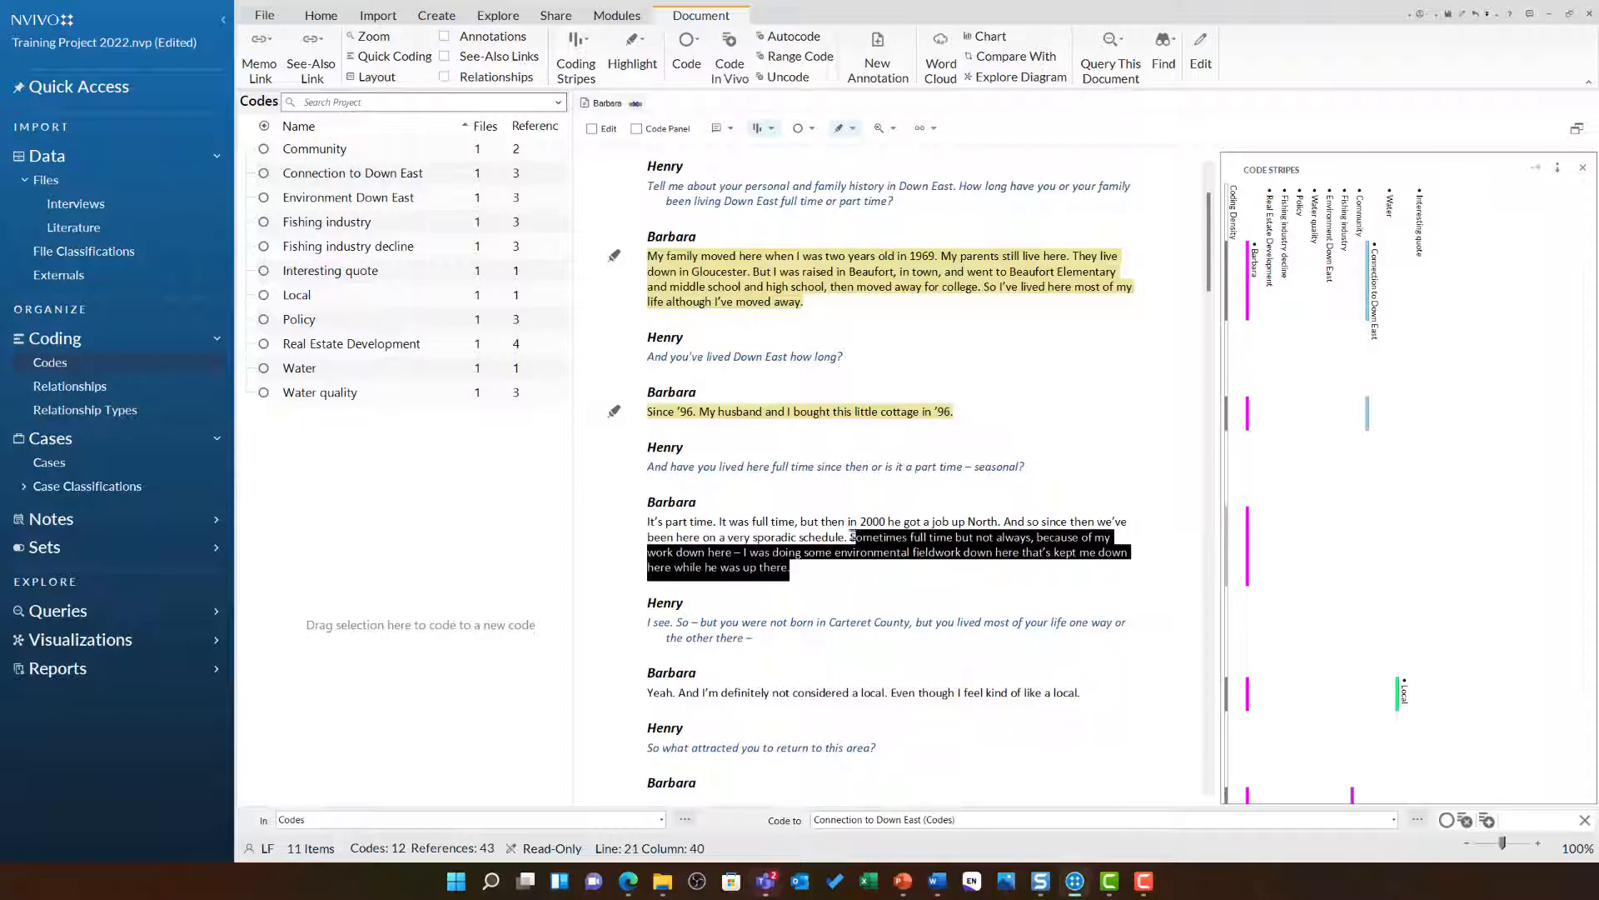
right_click(866, 539)
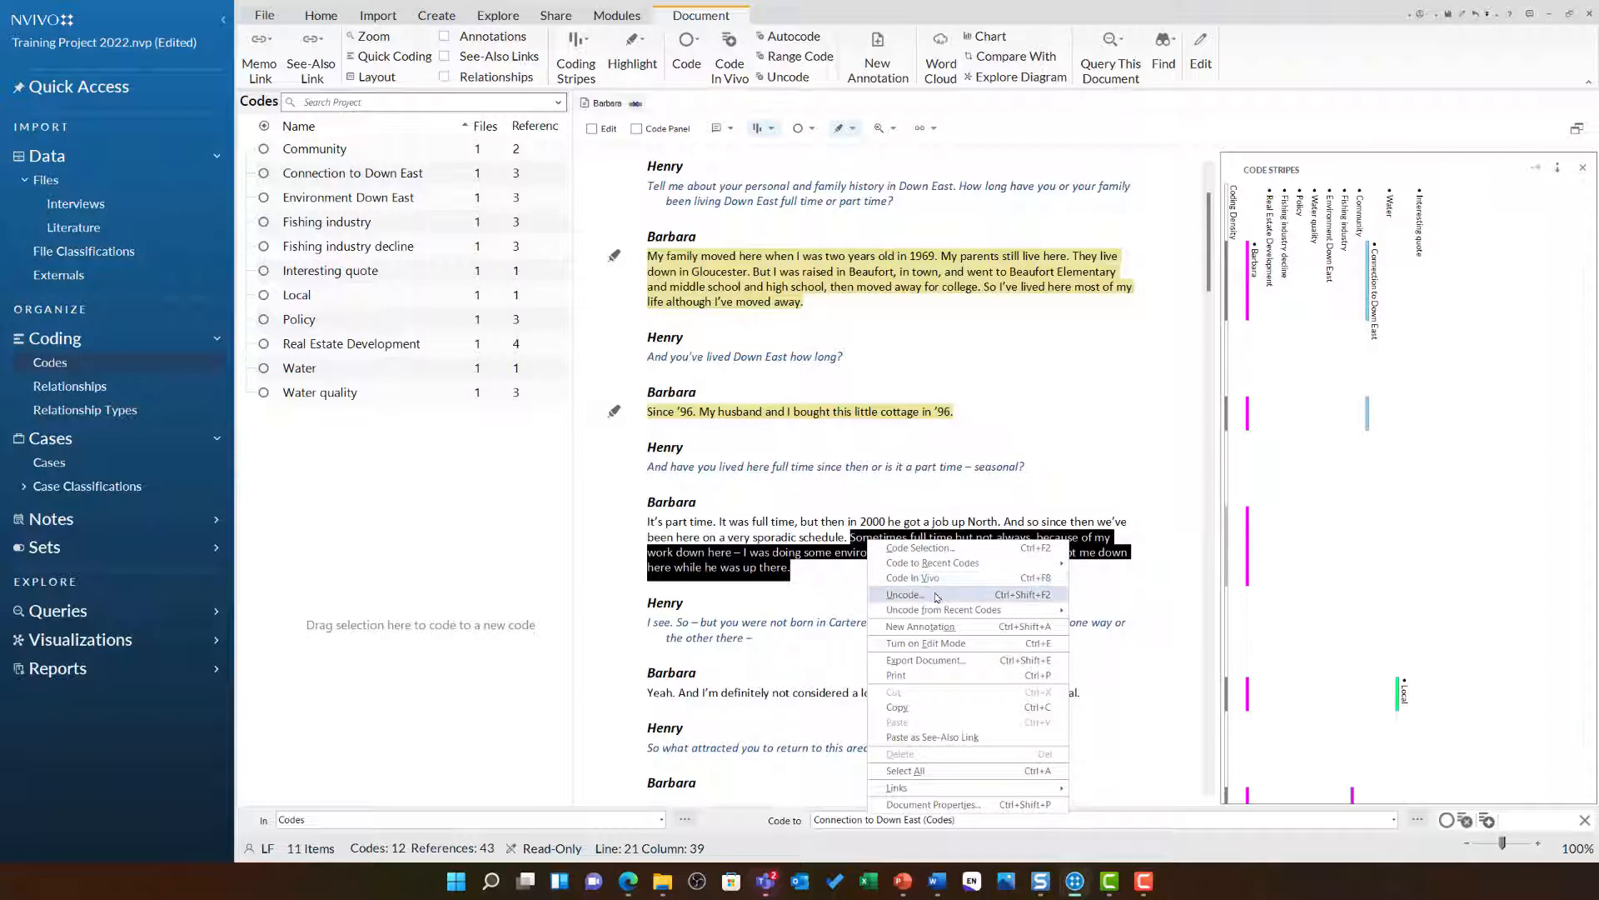
left_click(793, 528)
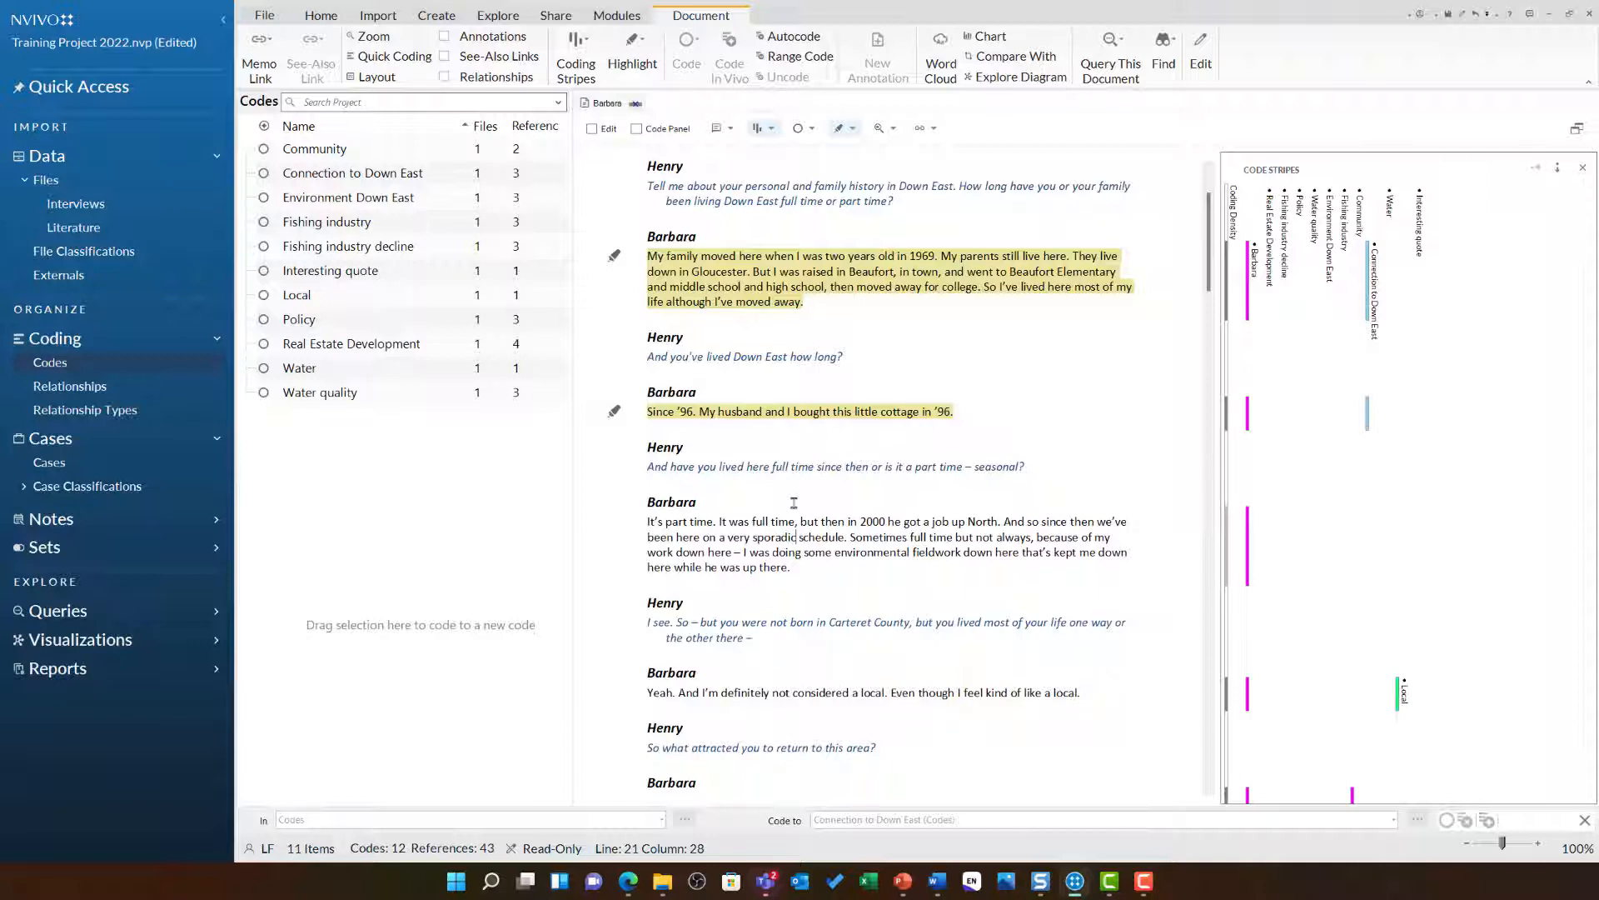
Step: Rename the code Environment Down East as Environment
right_click(339, 204)
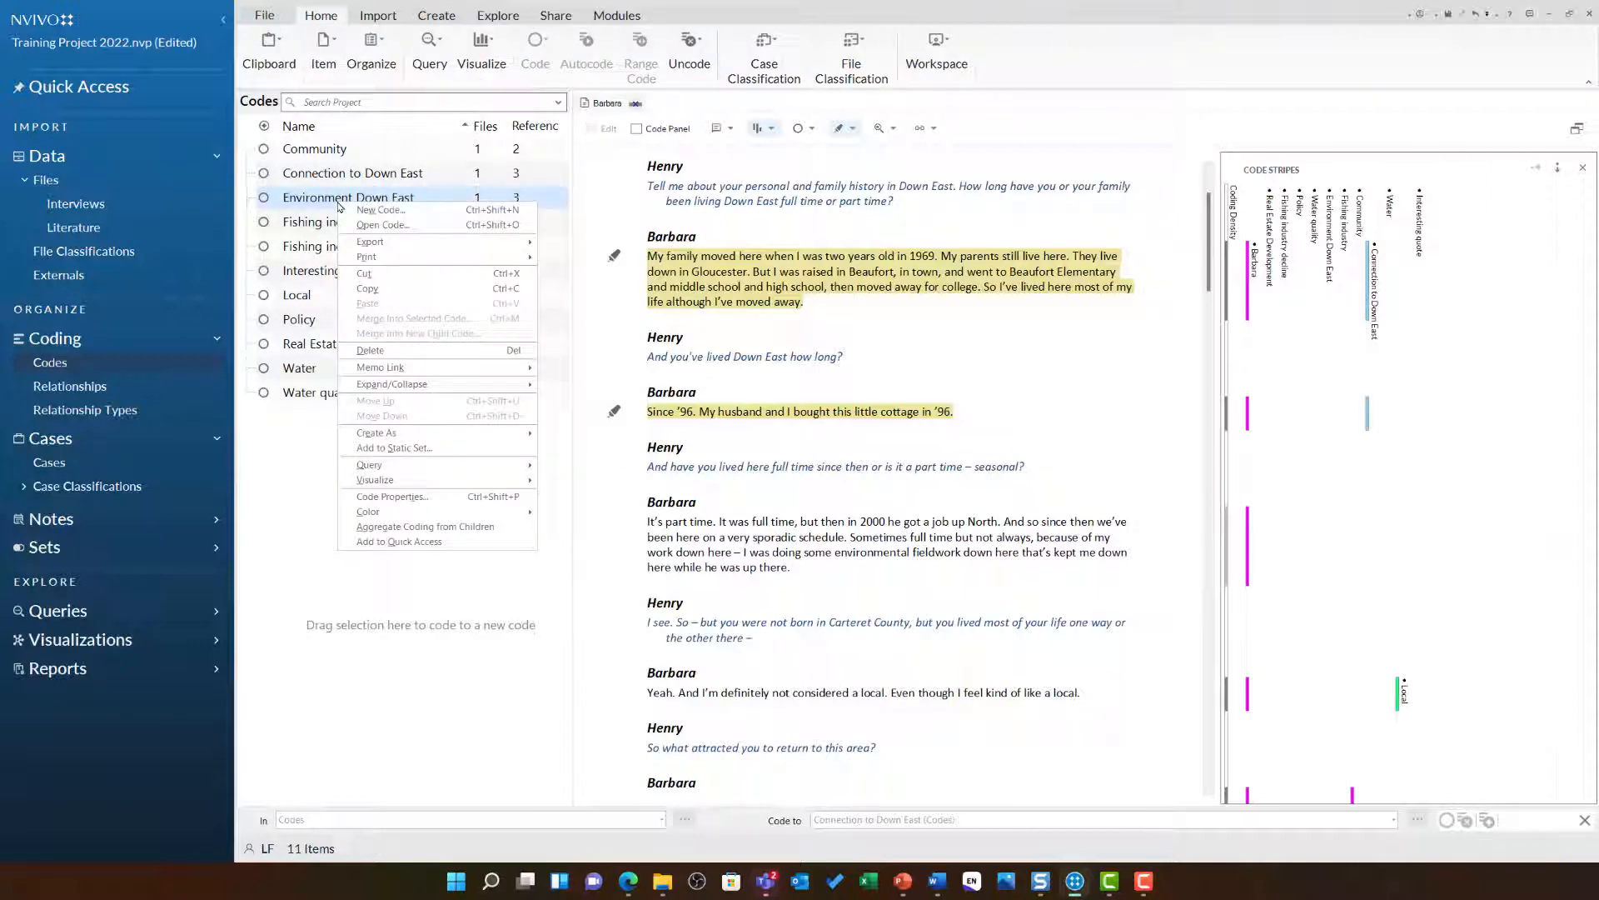
left_click(481, 498)
left_click(729, 340)
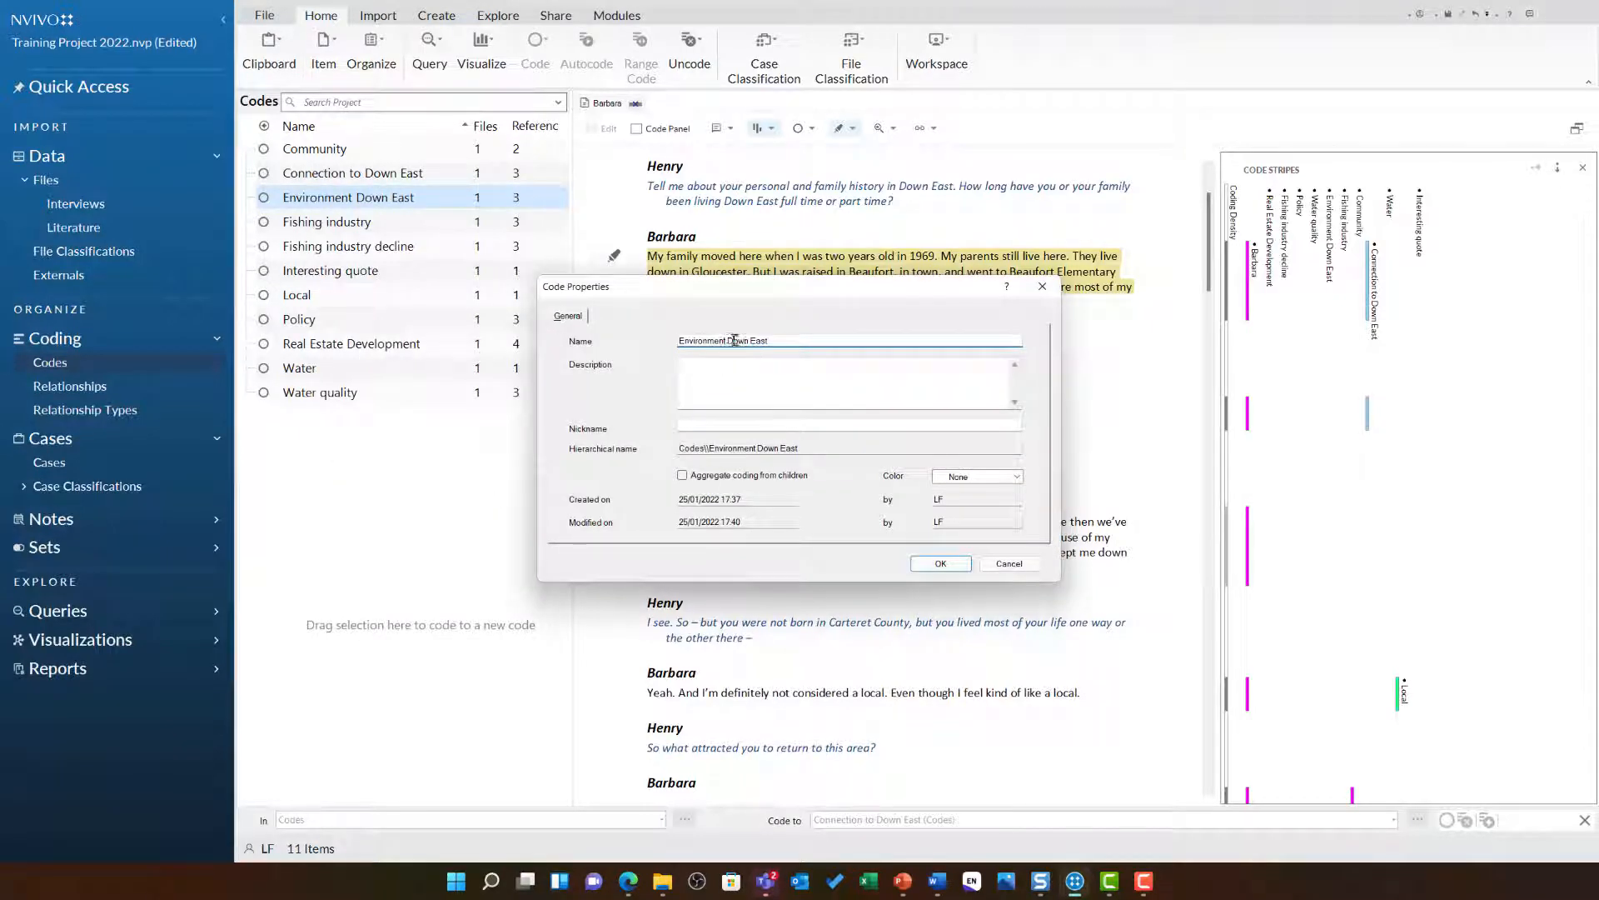
left_click_drag(729, 340, 842, 338)
key("BackSpace")
left_click(946, 563)
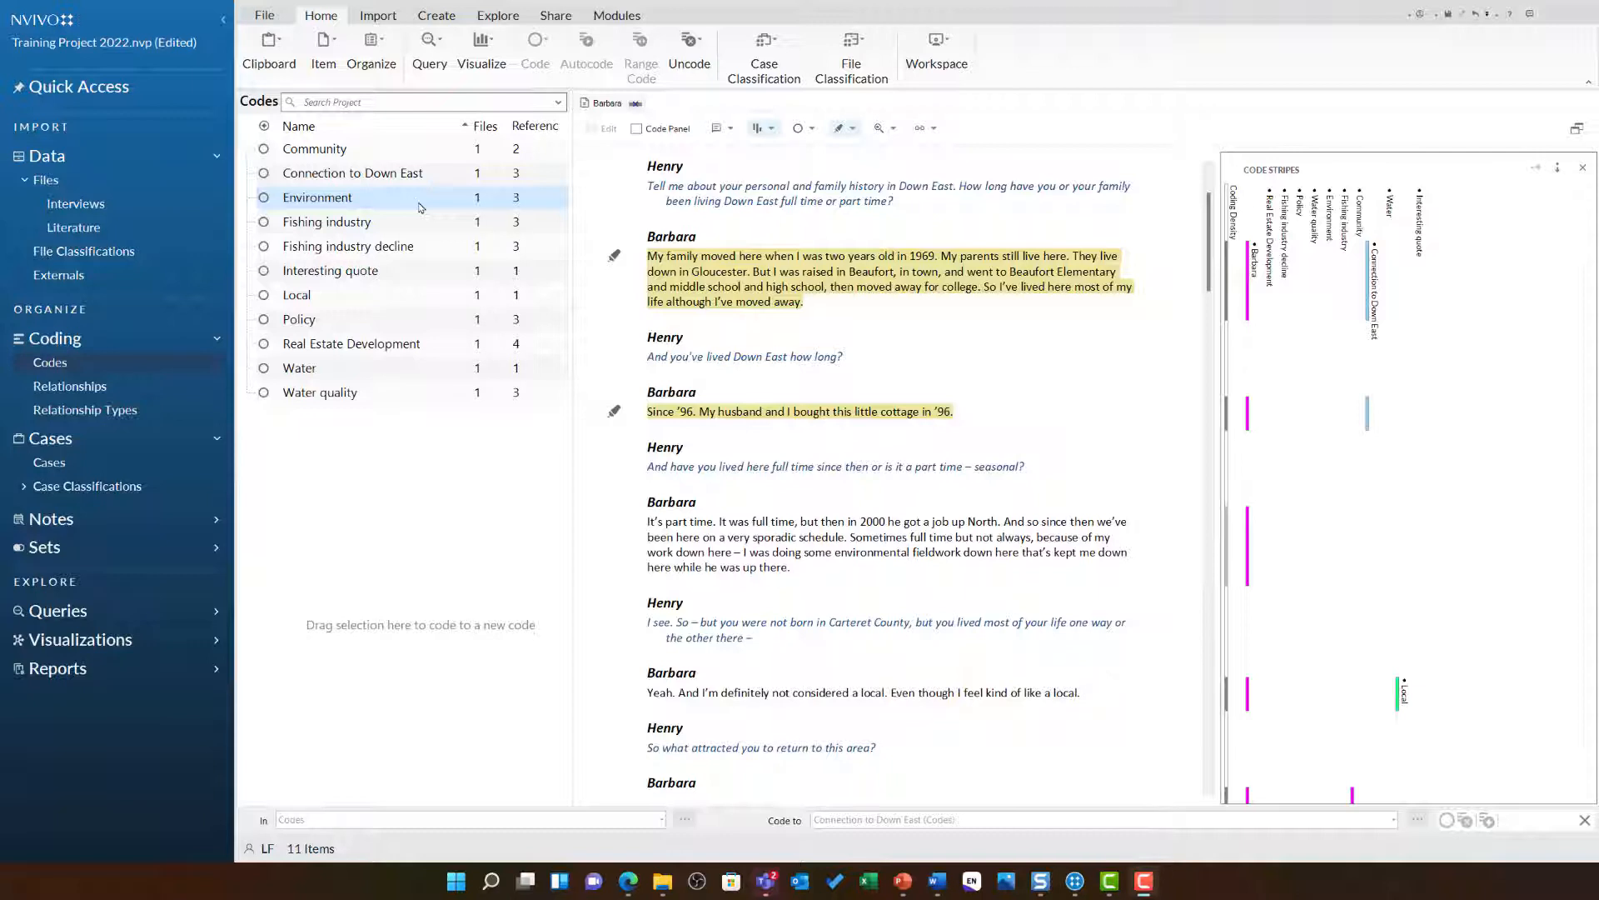
Step: Nest the Community and Local codes under Connection to Down East as child codes
left_click(373, 154)
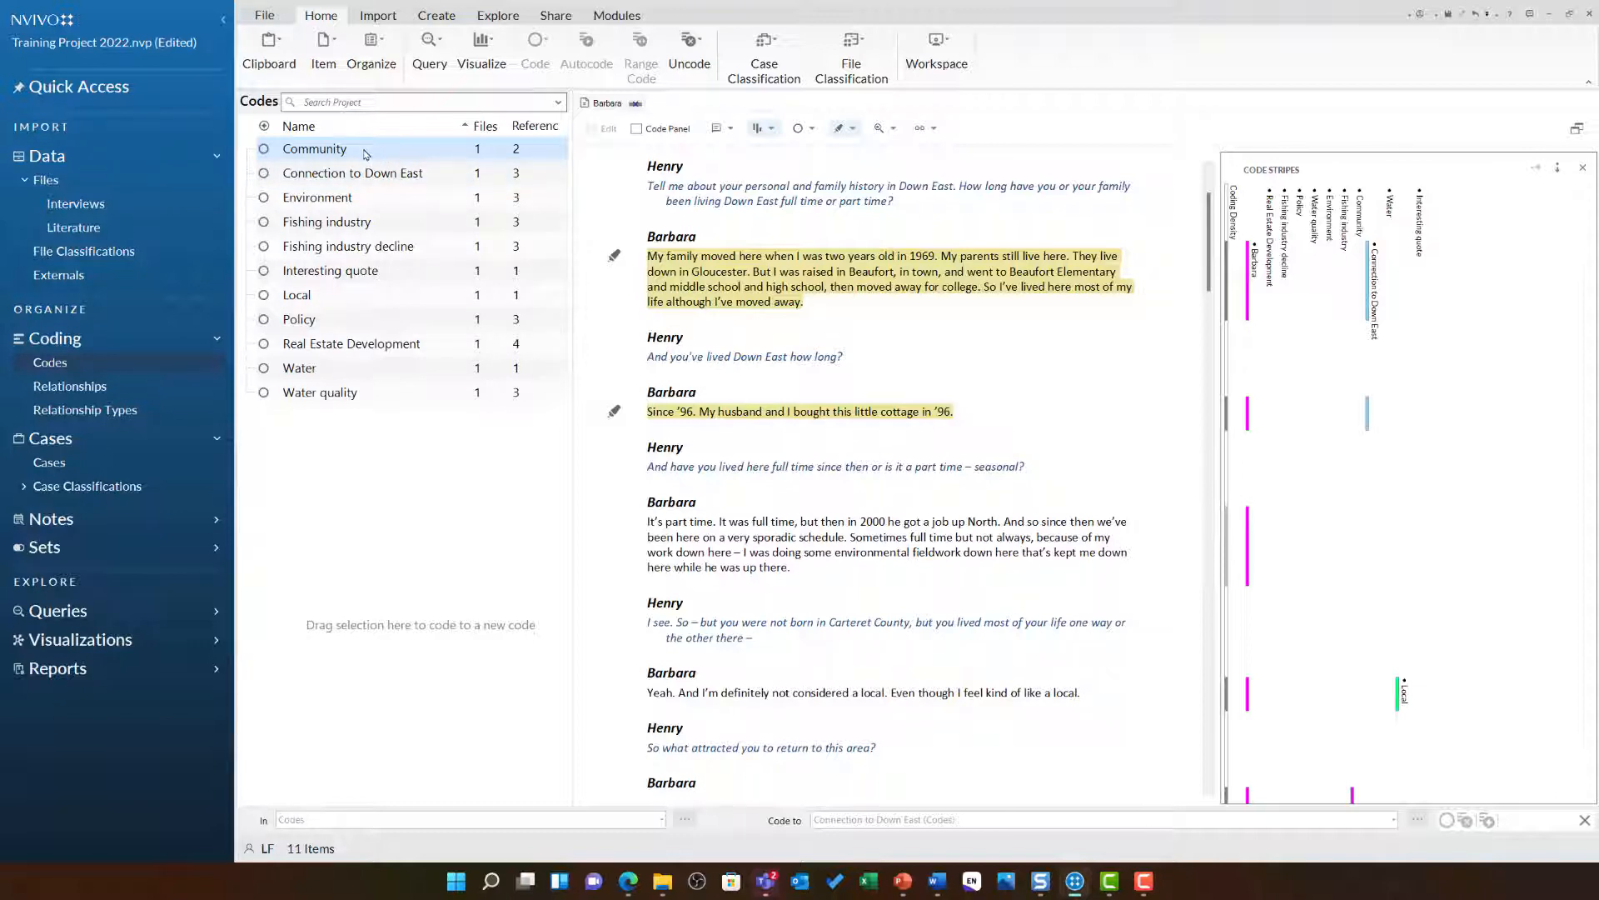
left_click_drag(368, 156, 386, 183)
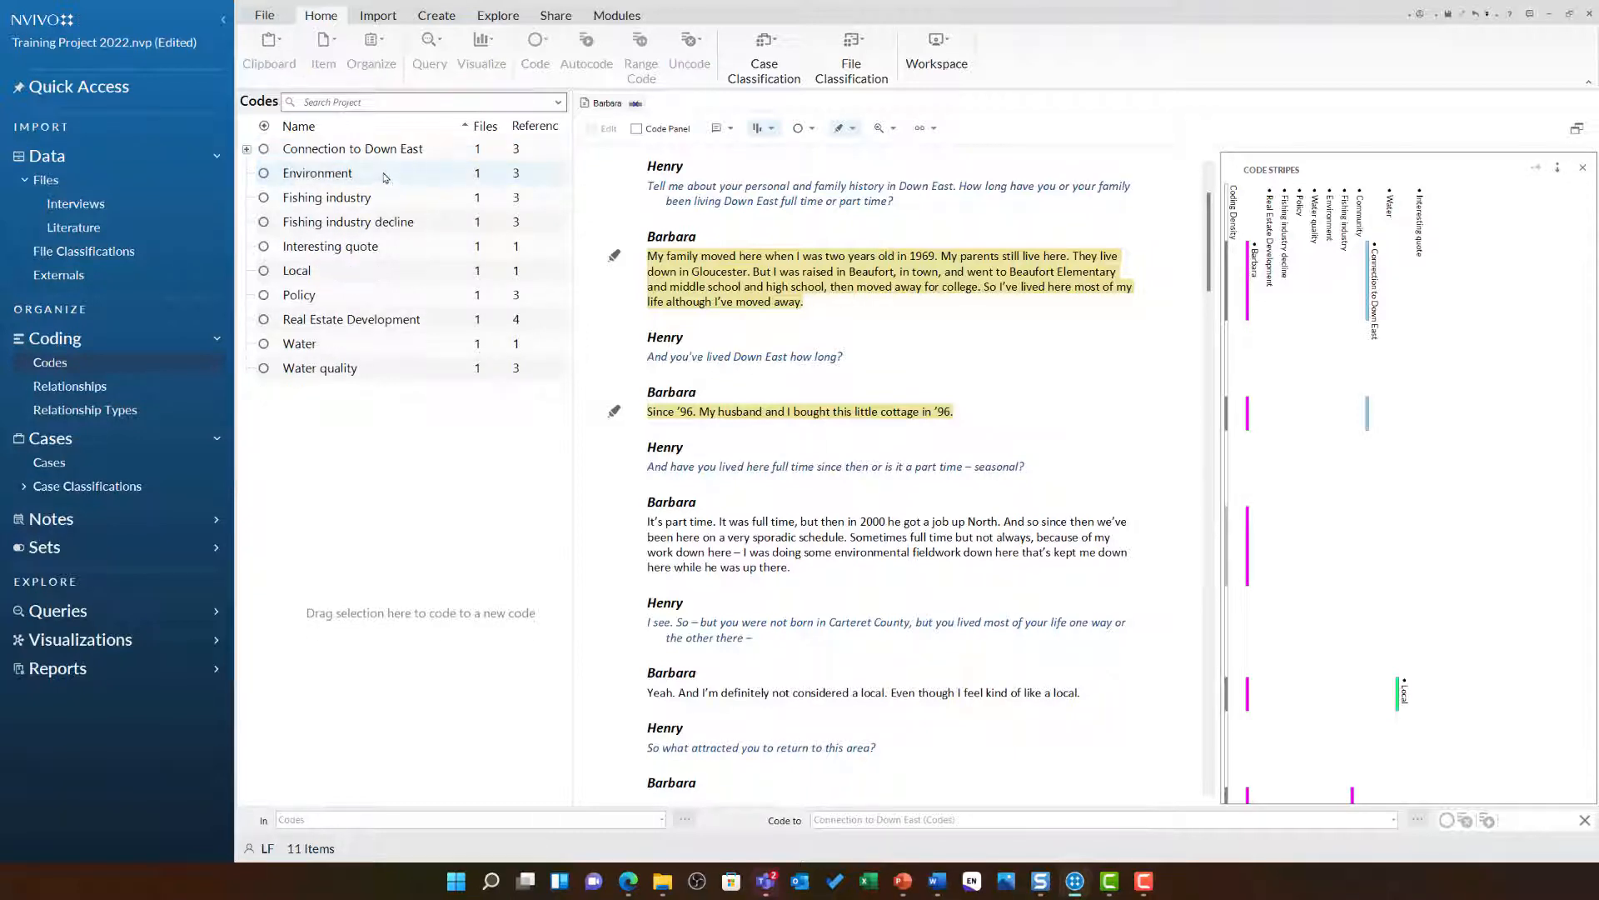
left_click(247, 150)
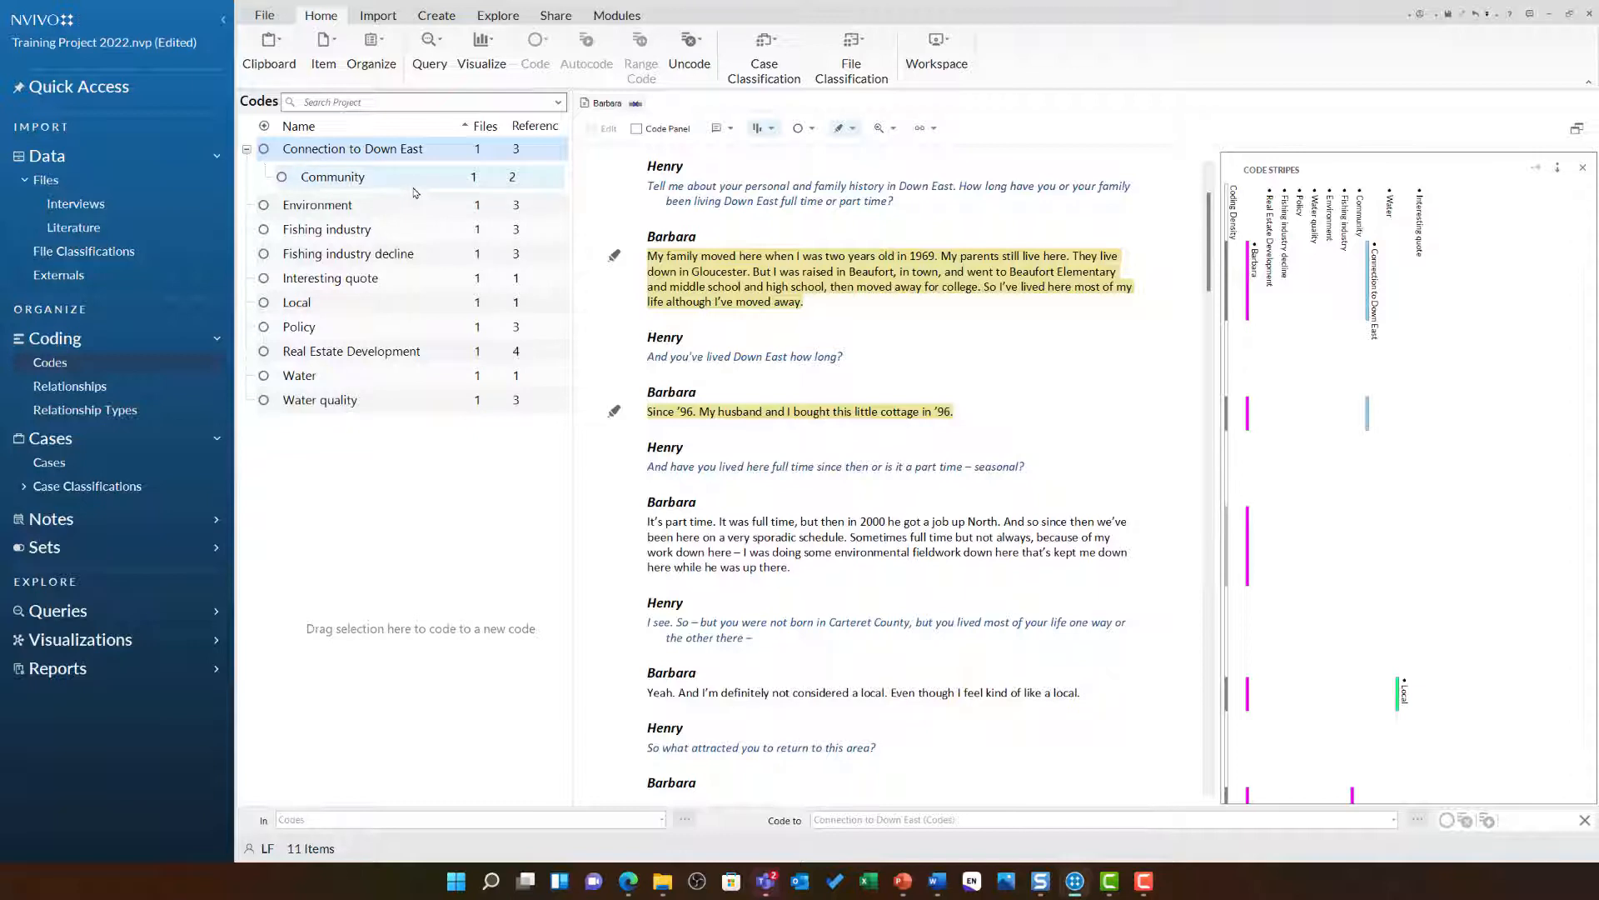
left_click(416, 307)
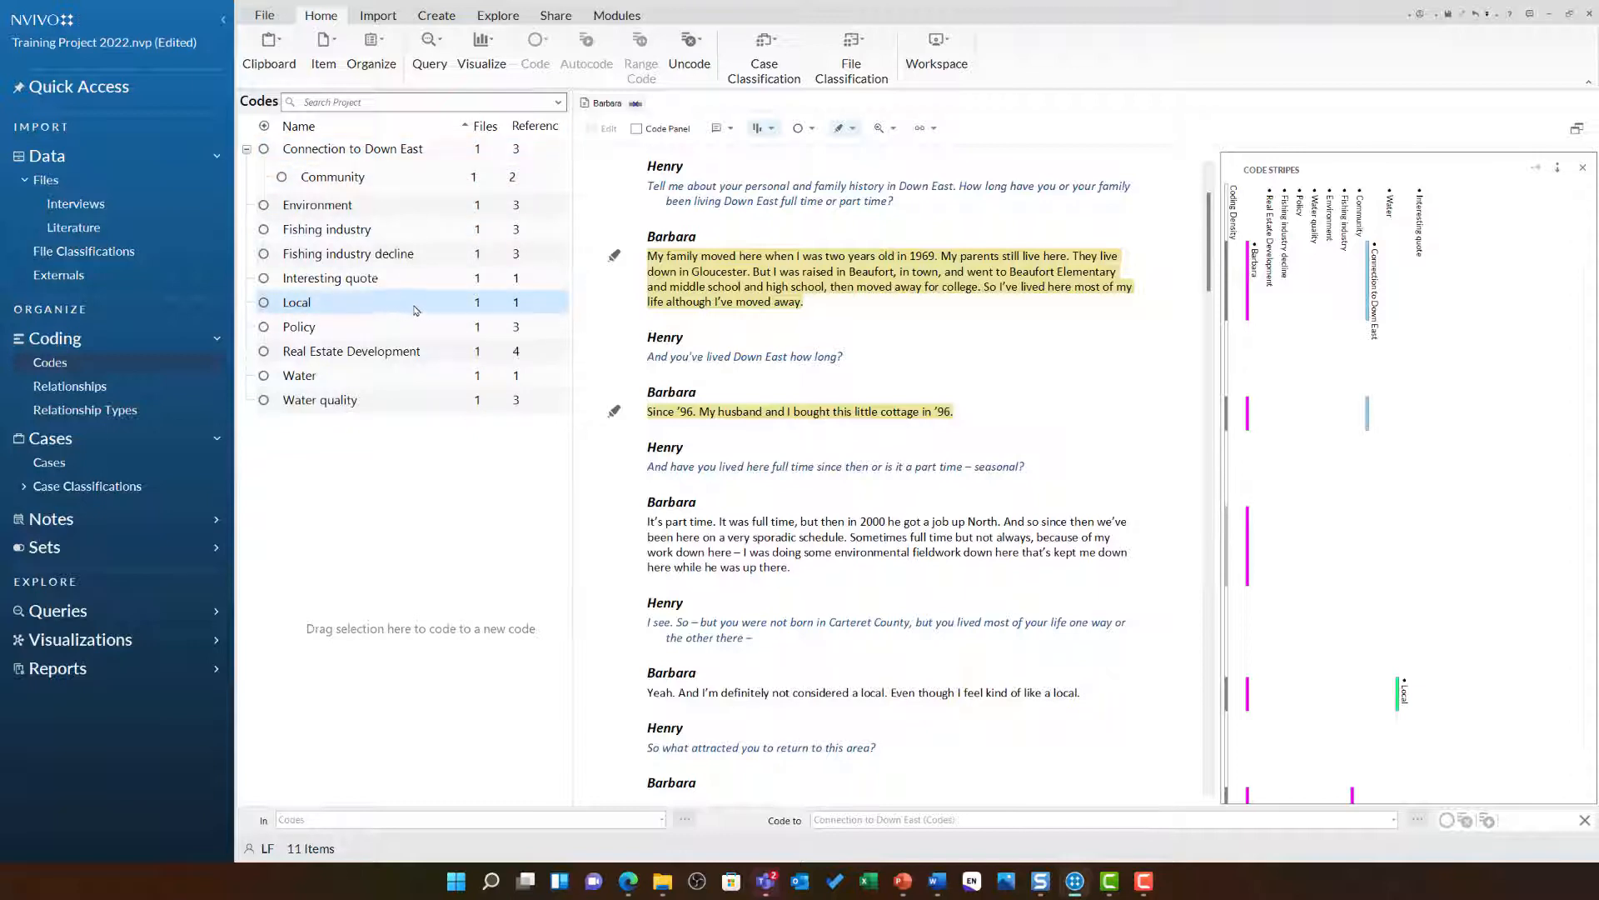
left_click_drag(415, 310, 406, 161)
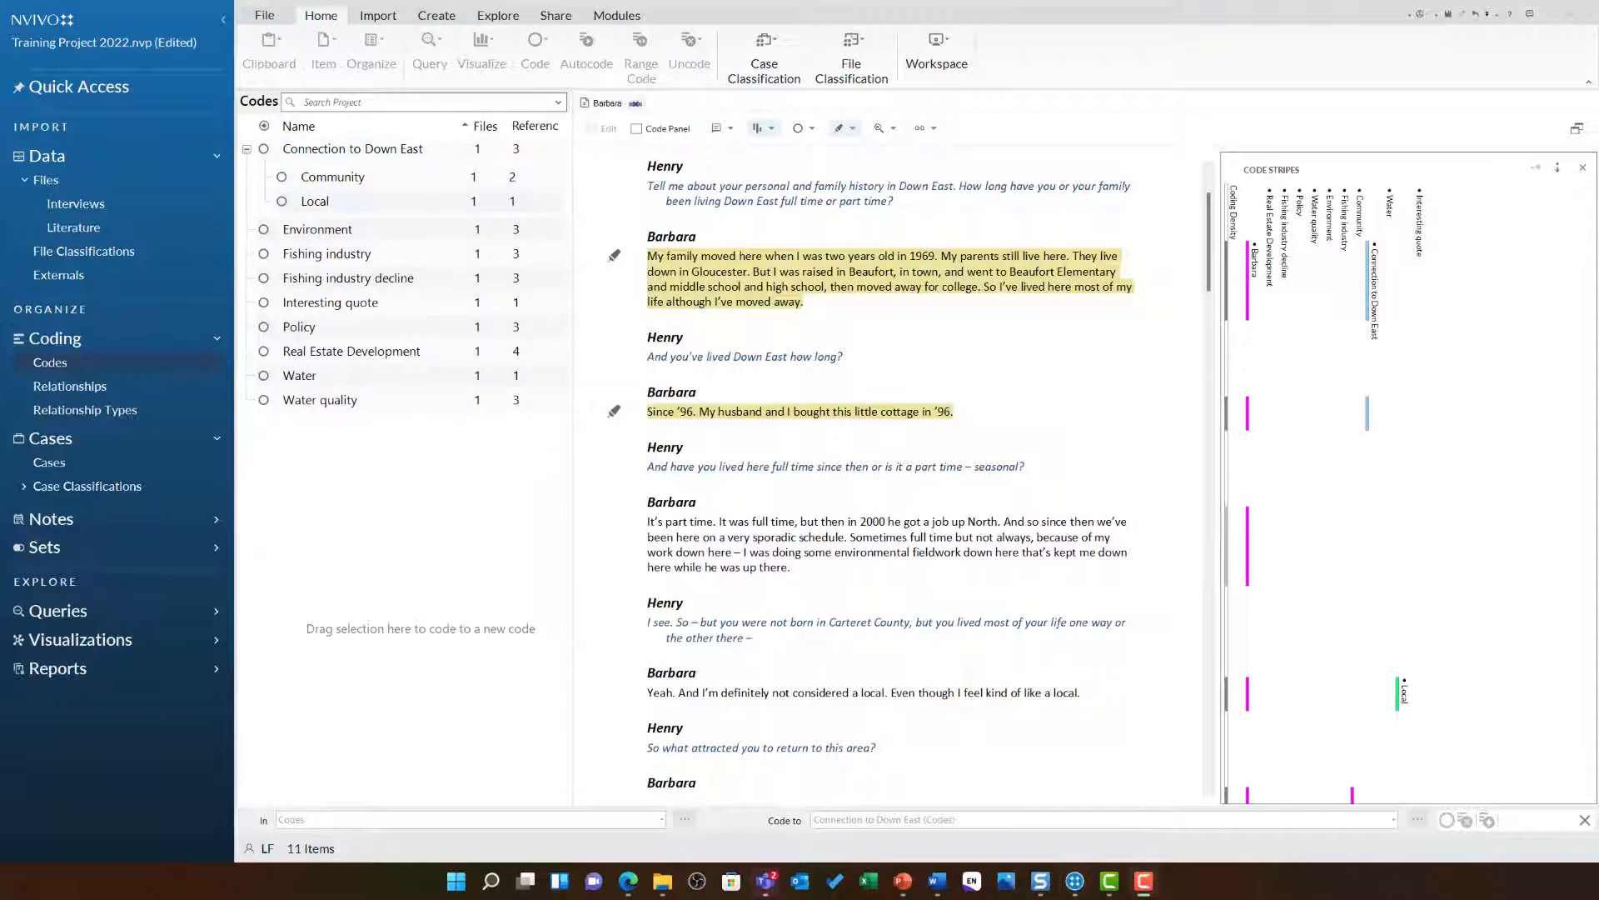
Step: Nest the Water quality and Fishing industry codes under the Water code
left_click(346, 405)
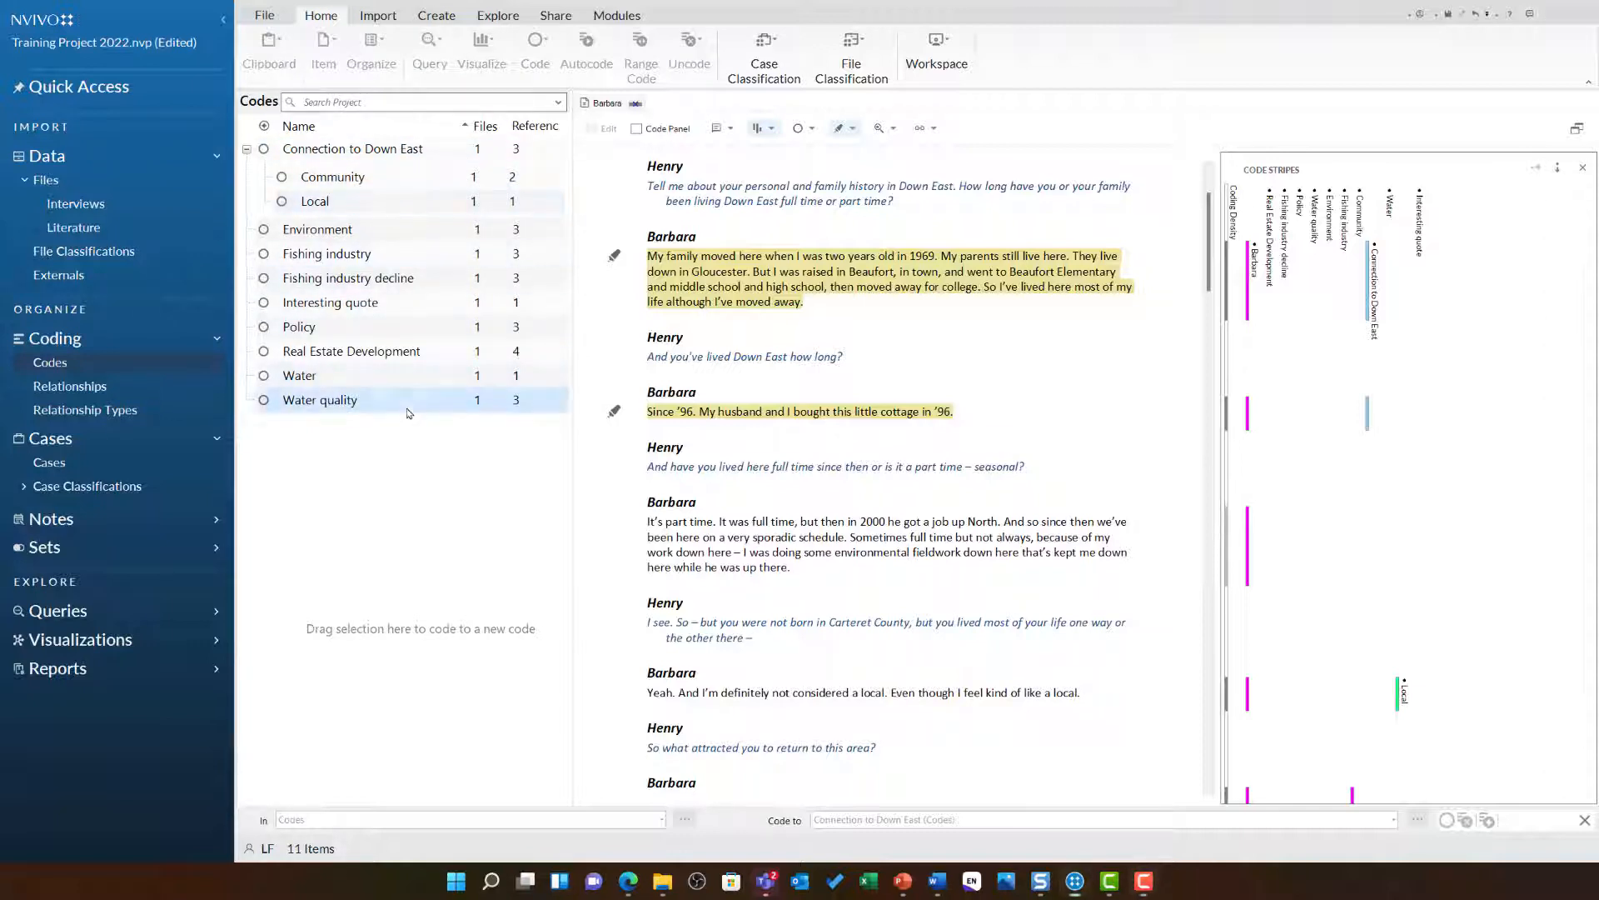
left_click_drag(346, 406, 402, 392)
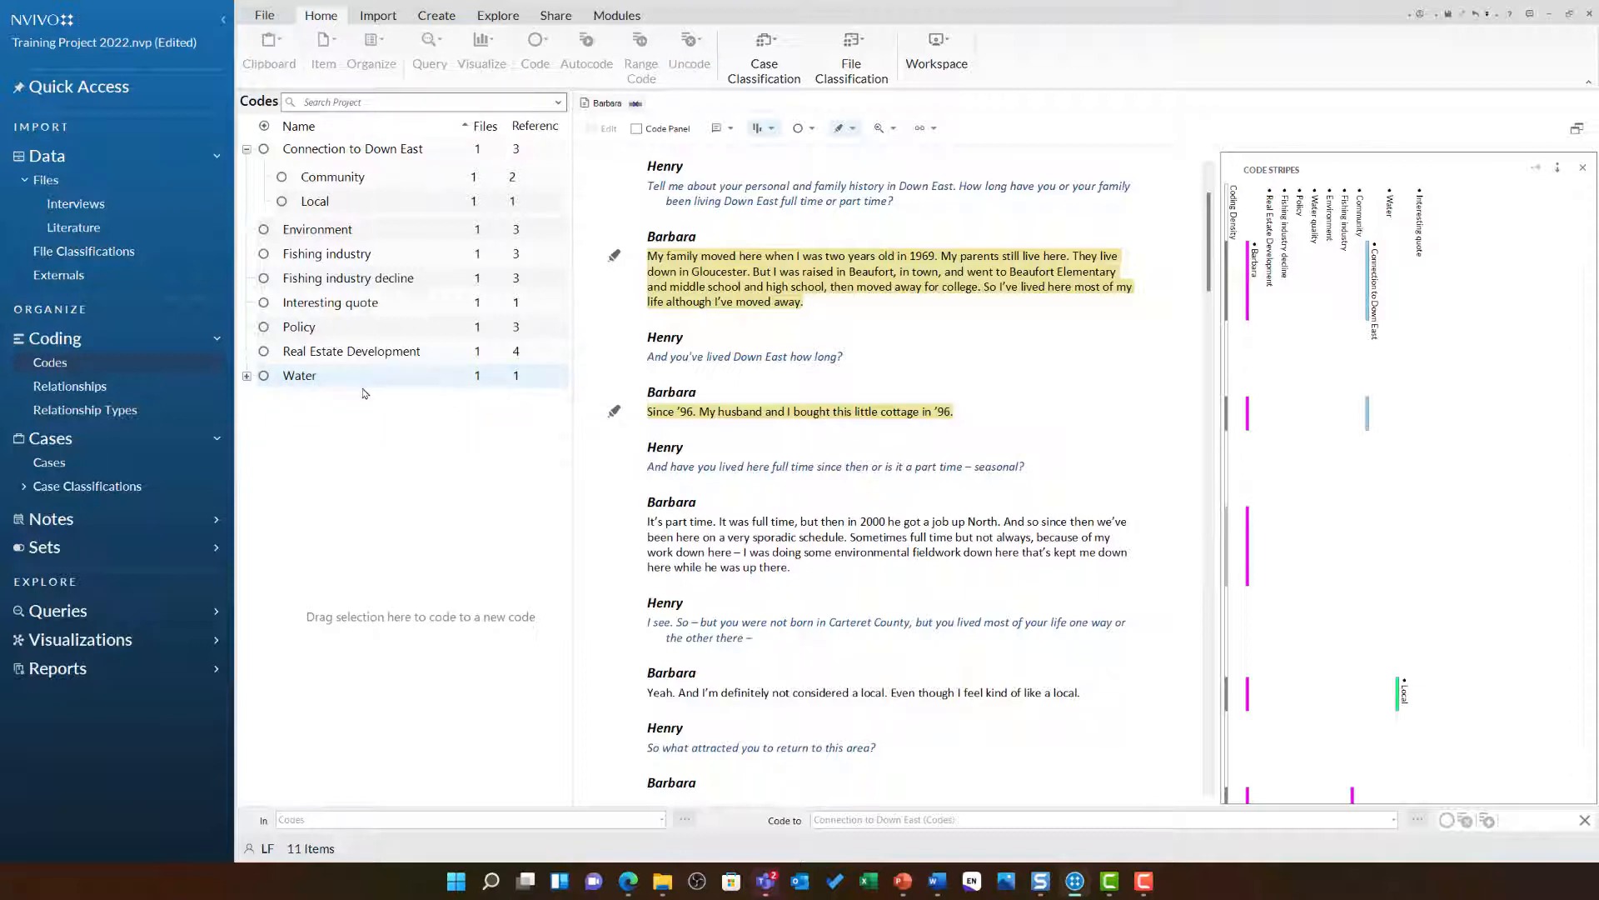
left_click(247, 375)
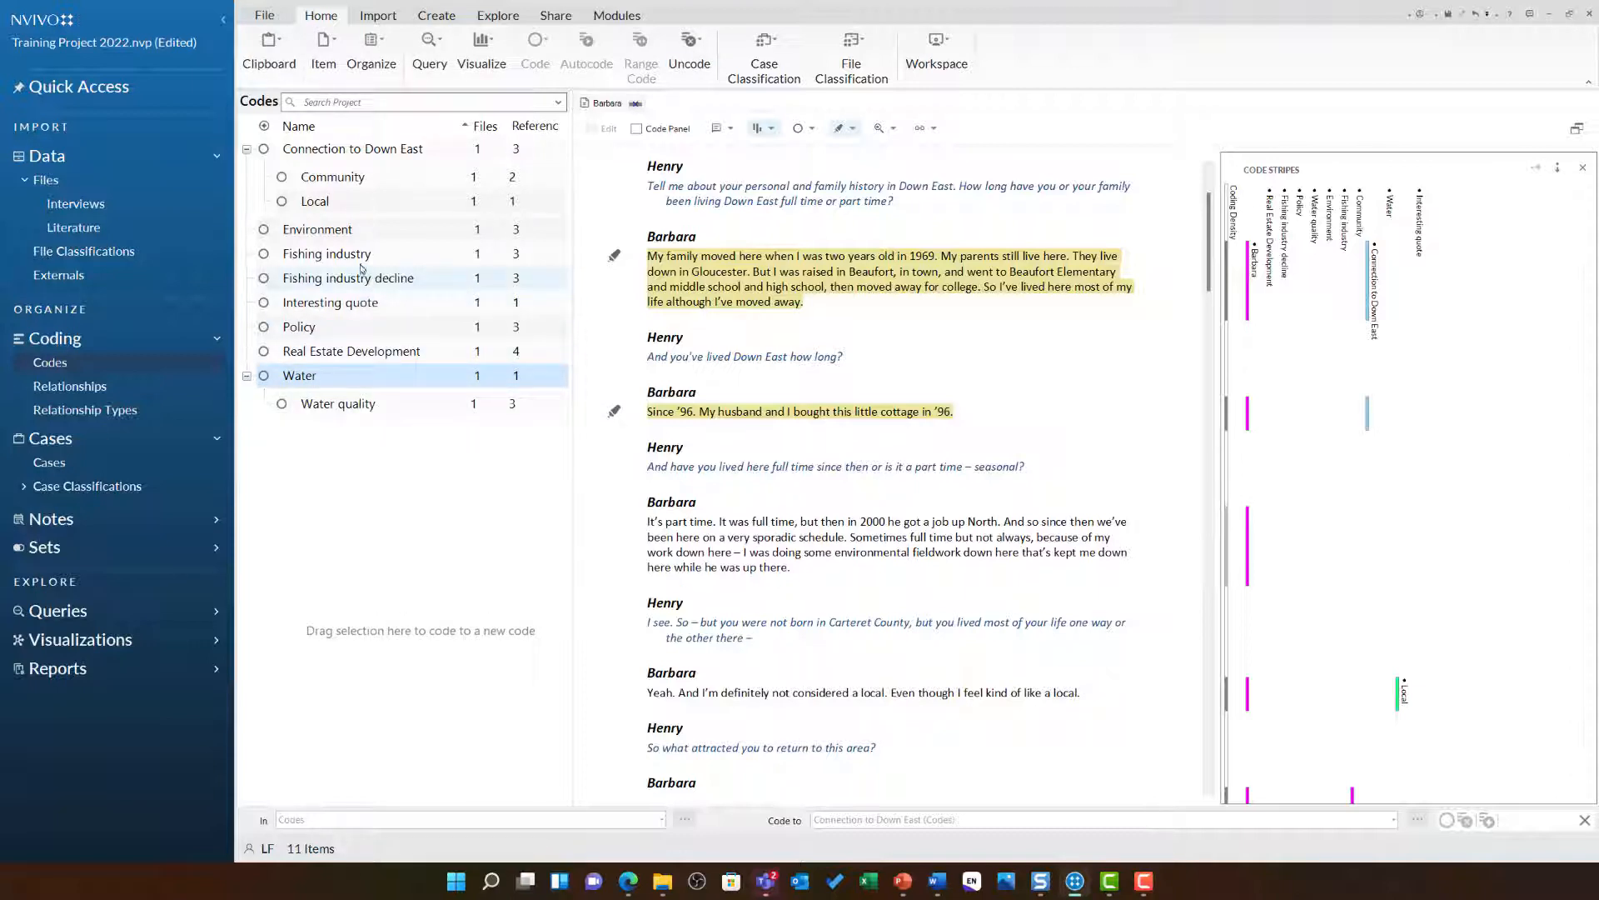
left_click_drag(333, 254, 402, 375)
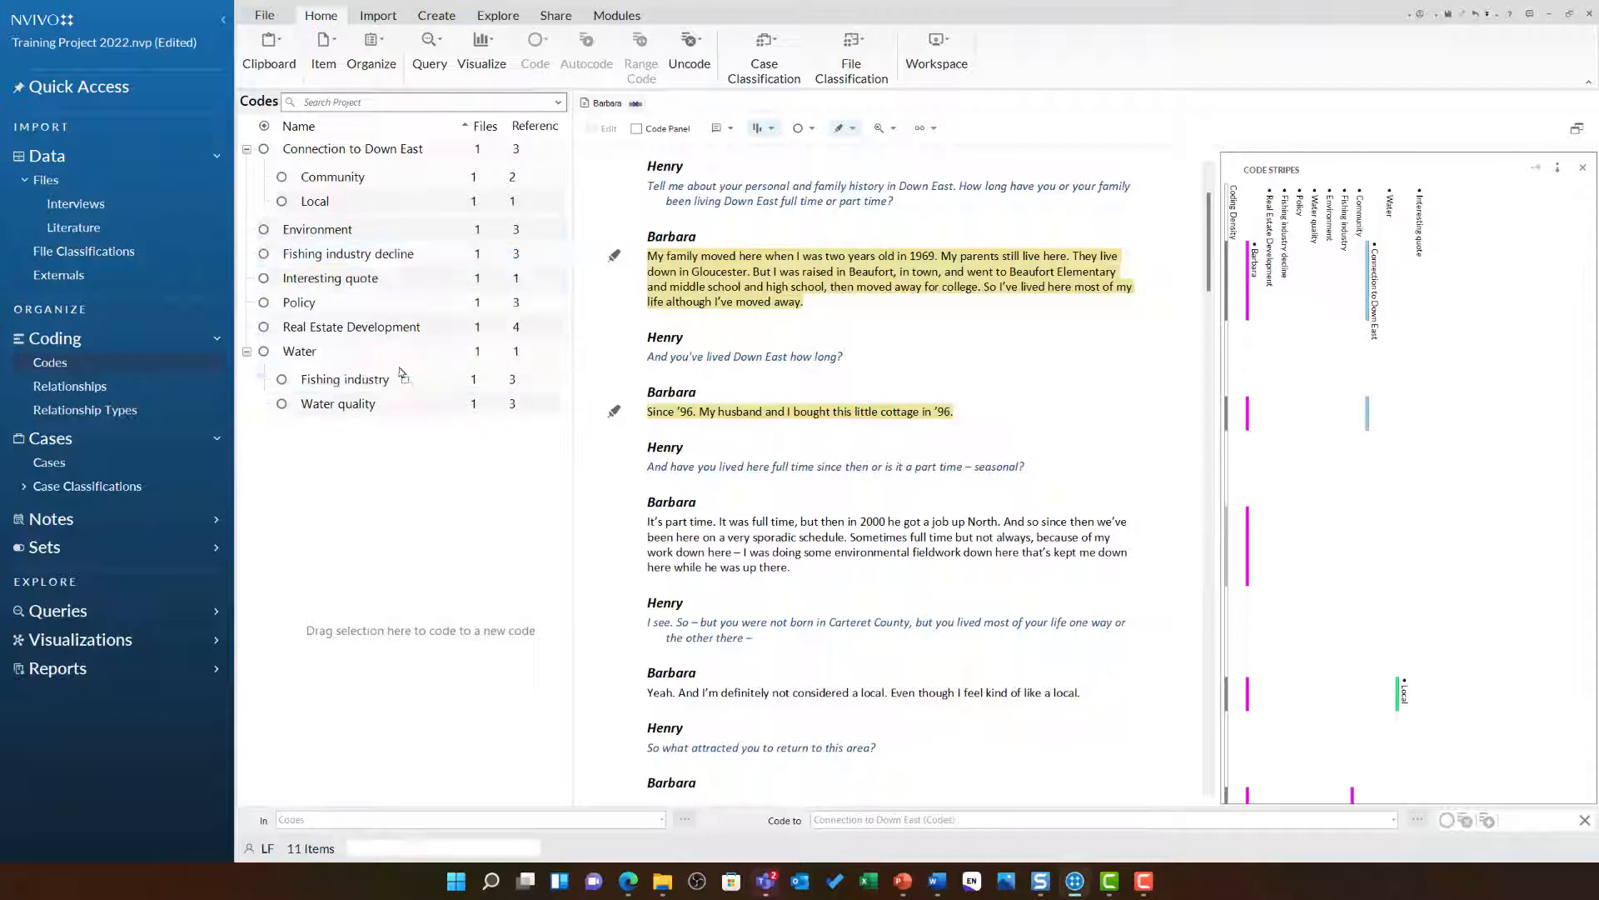
Step: Nest Fishing industry decline under Fishing industry, and move the Water code with its children under Environment
left_click(329, 254)
left_click_drag(304, 254, 425, 384)
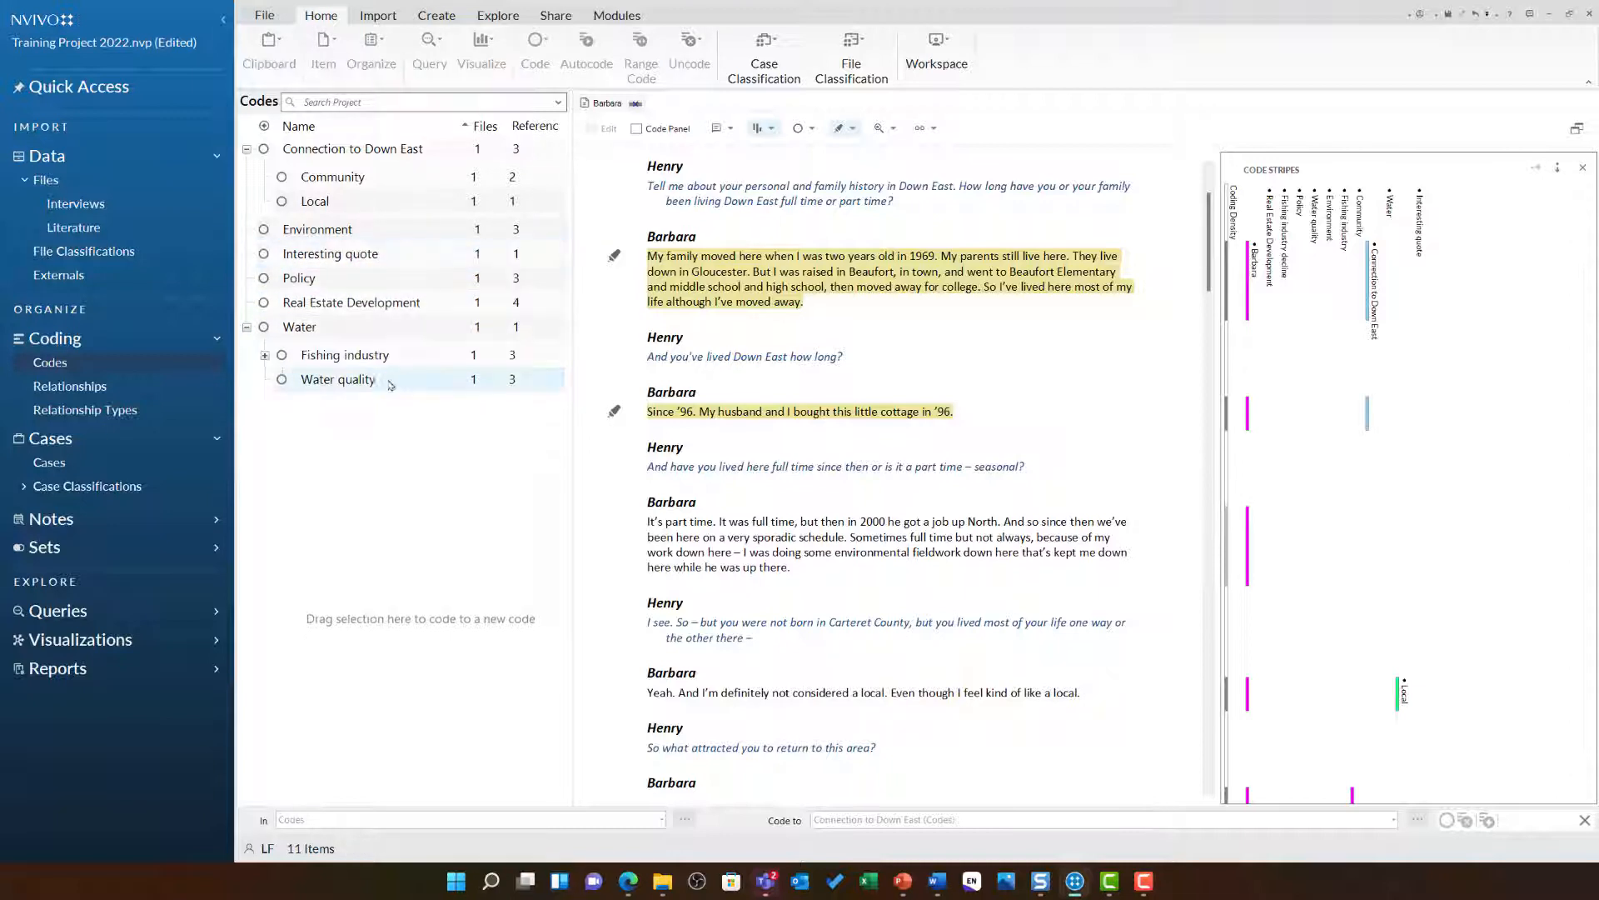
left_click(263, 355)
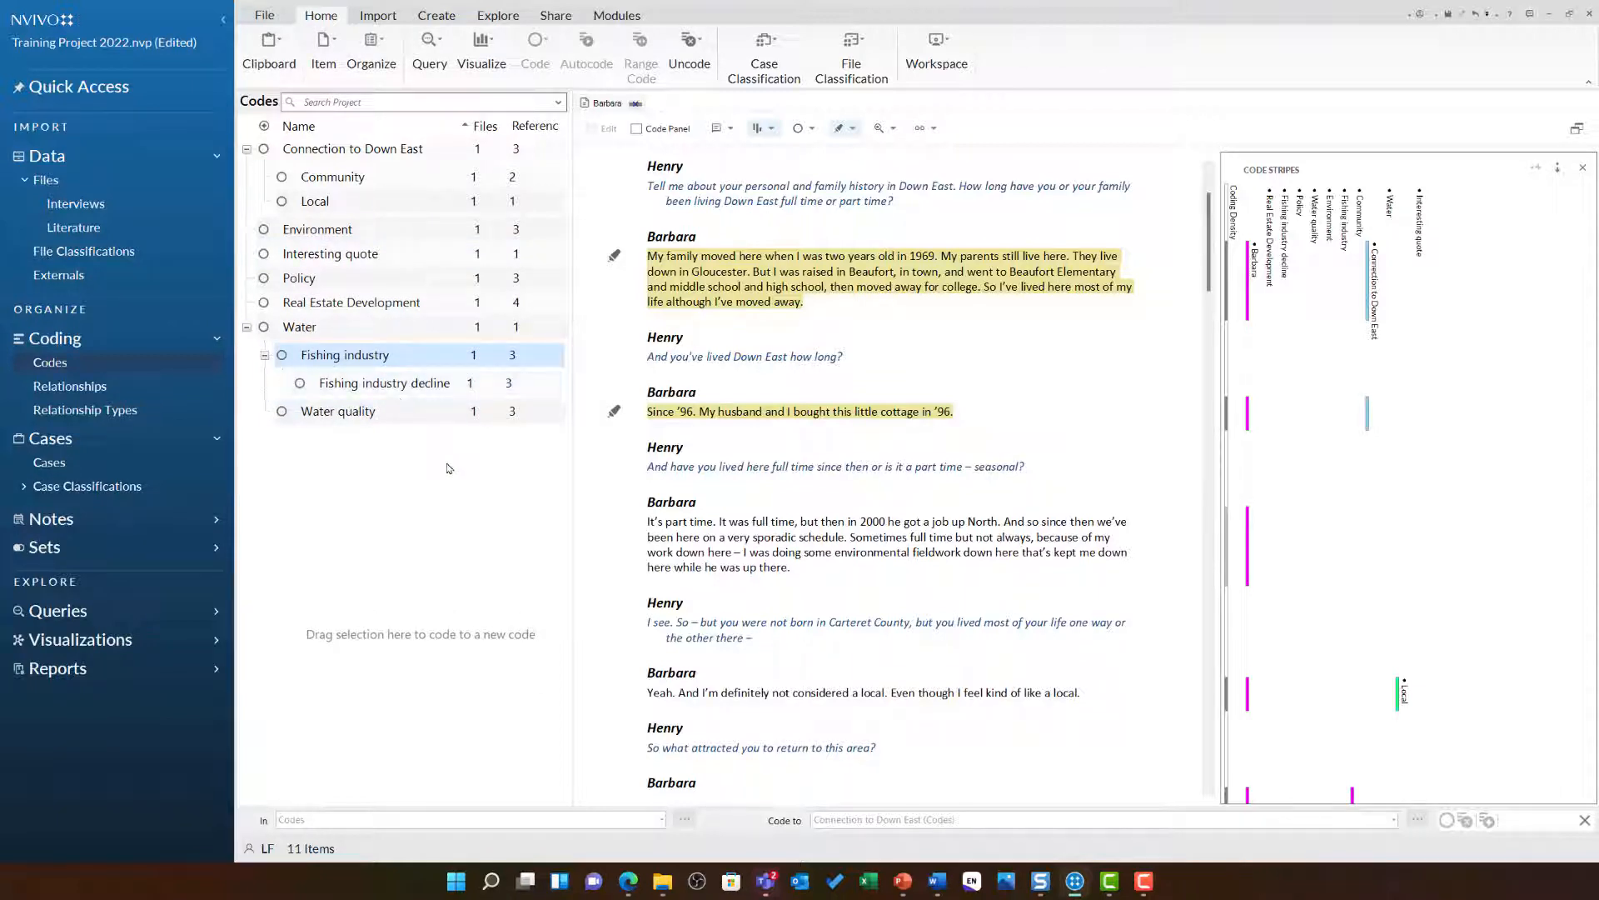
left_click(305, 335)
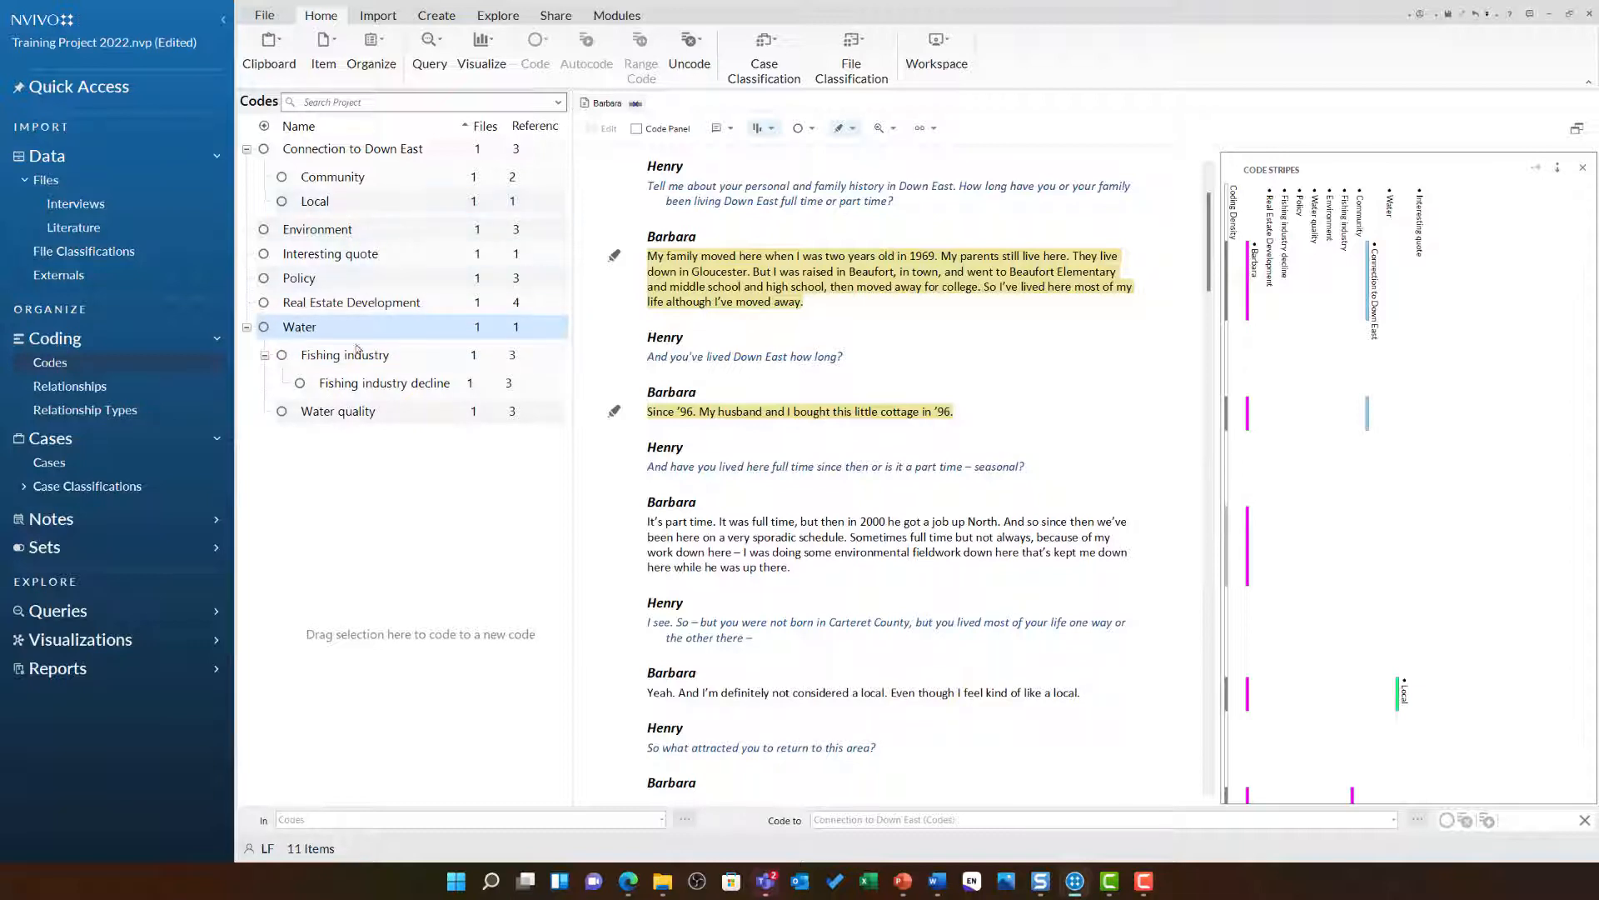
left_click_drag(305, 331, 328, 235)
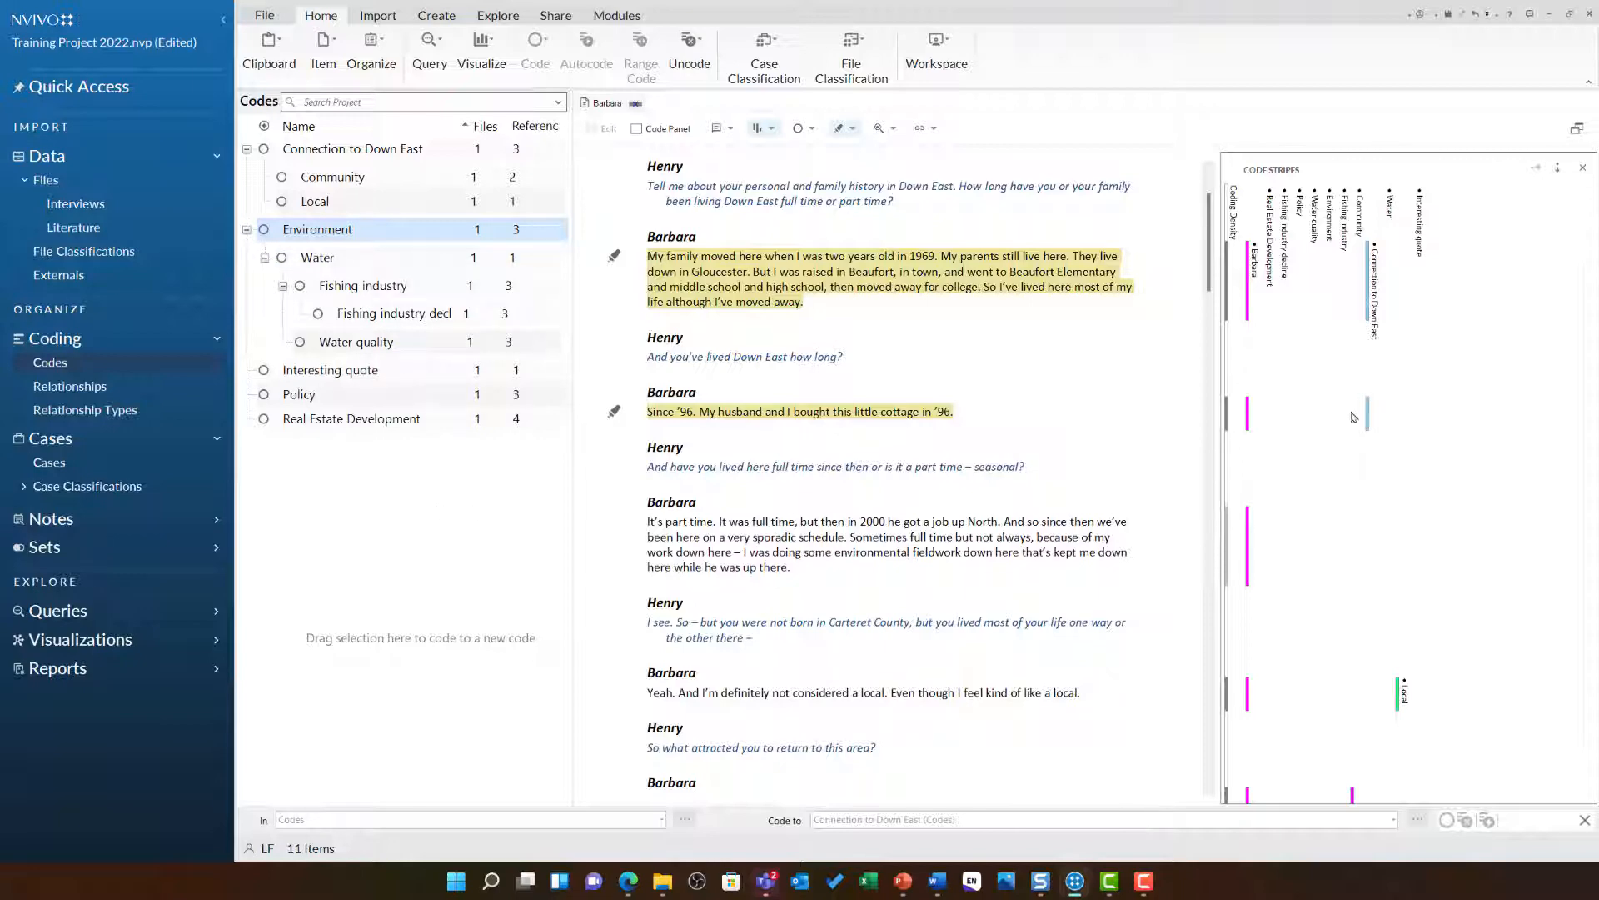
Step: Assign the colour Red to the Connection to Down East code
scroll(1098, 487, "down", 1)
scroll(1097, 487, "down", 10)
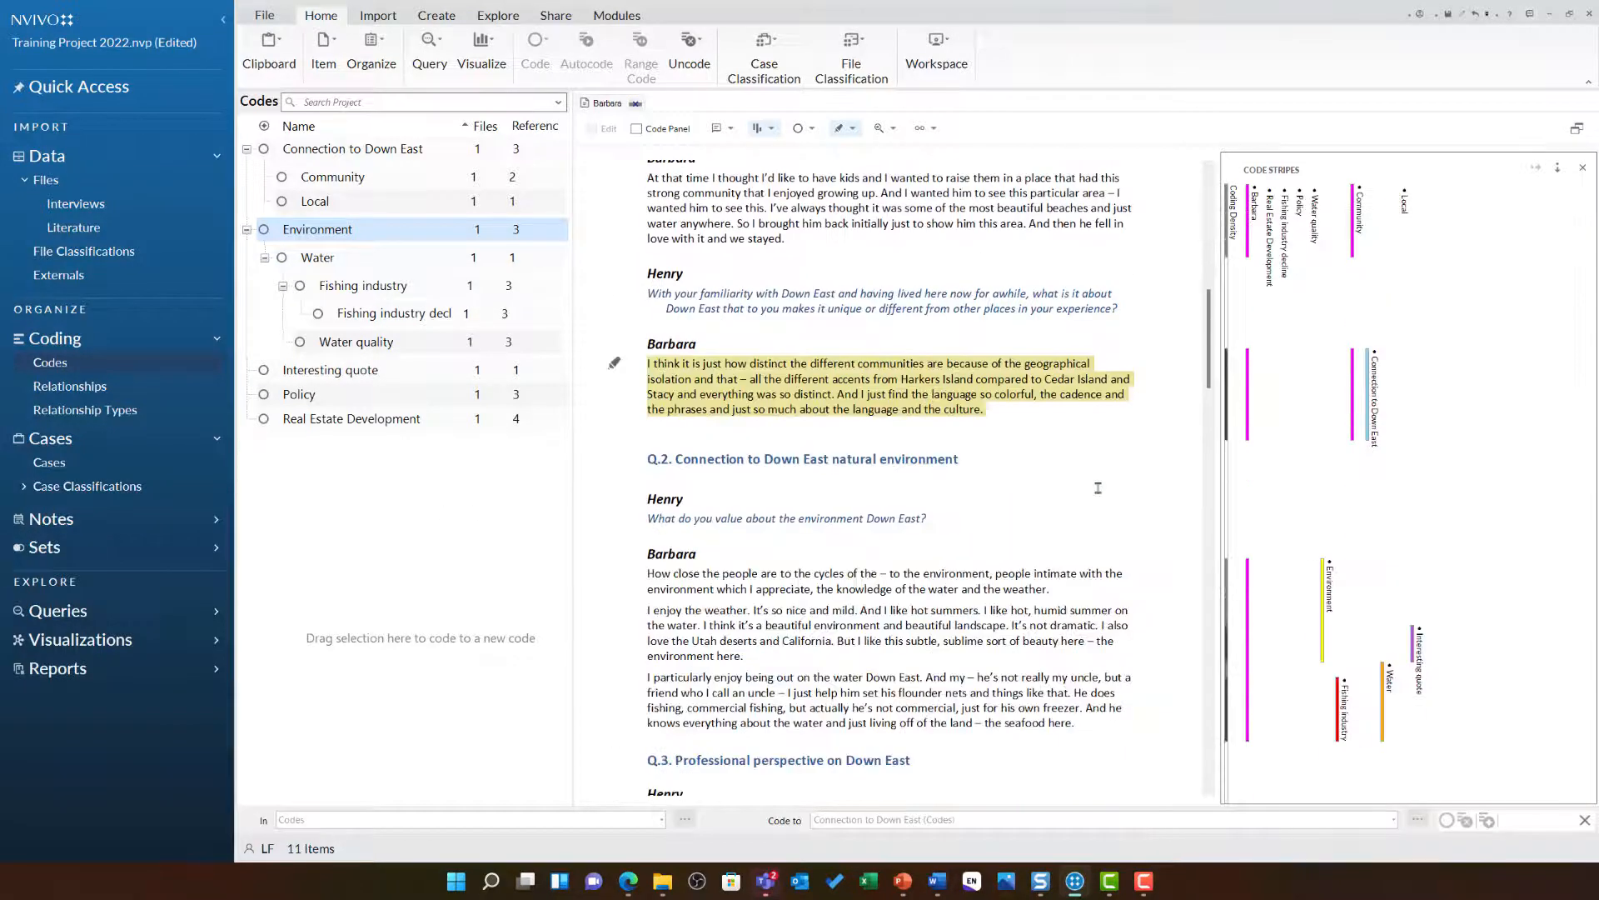
scroll(1098, 487, "down", 3)
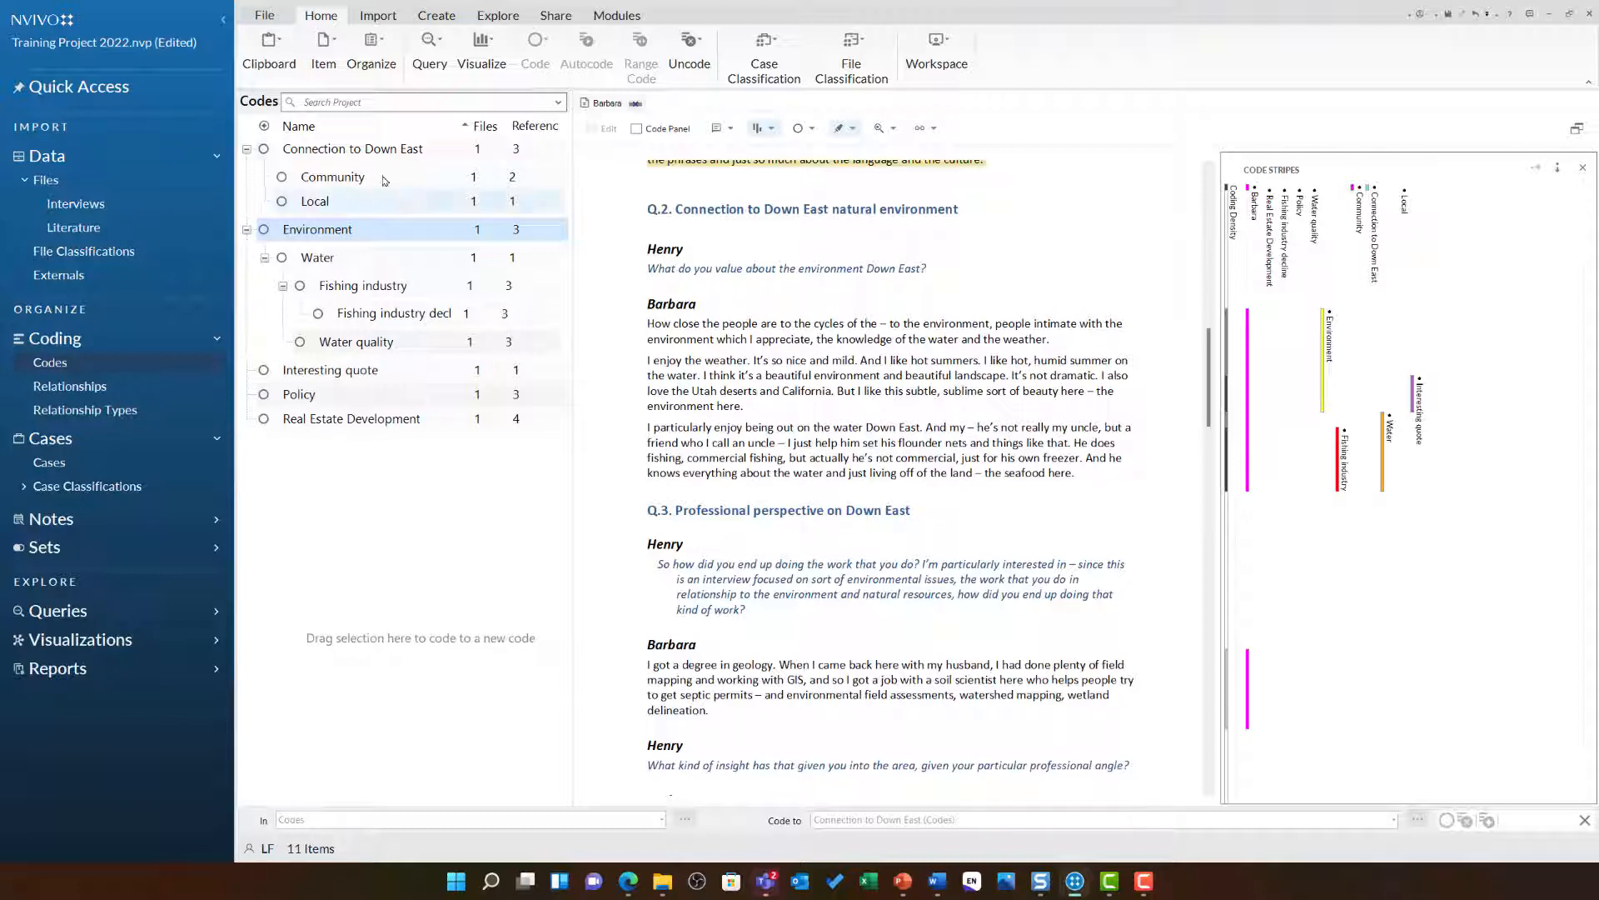
left_click(368, 155)
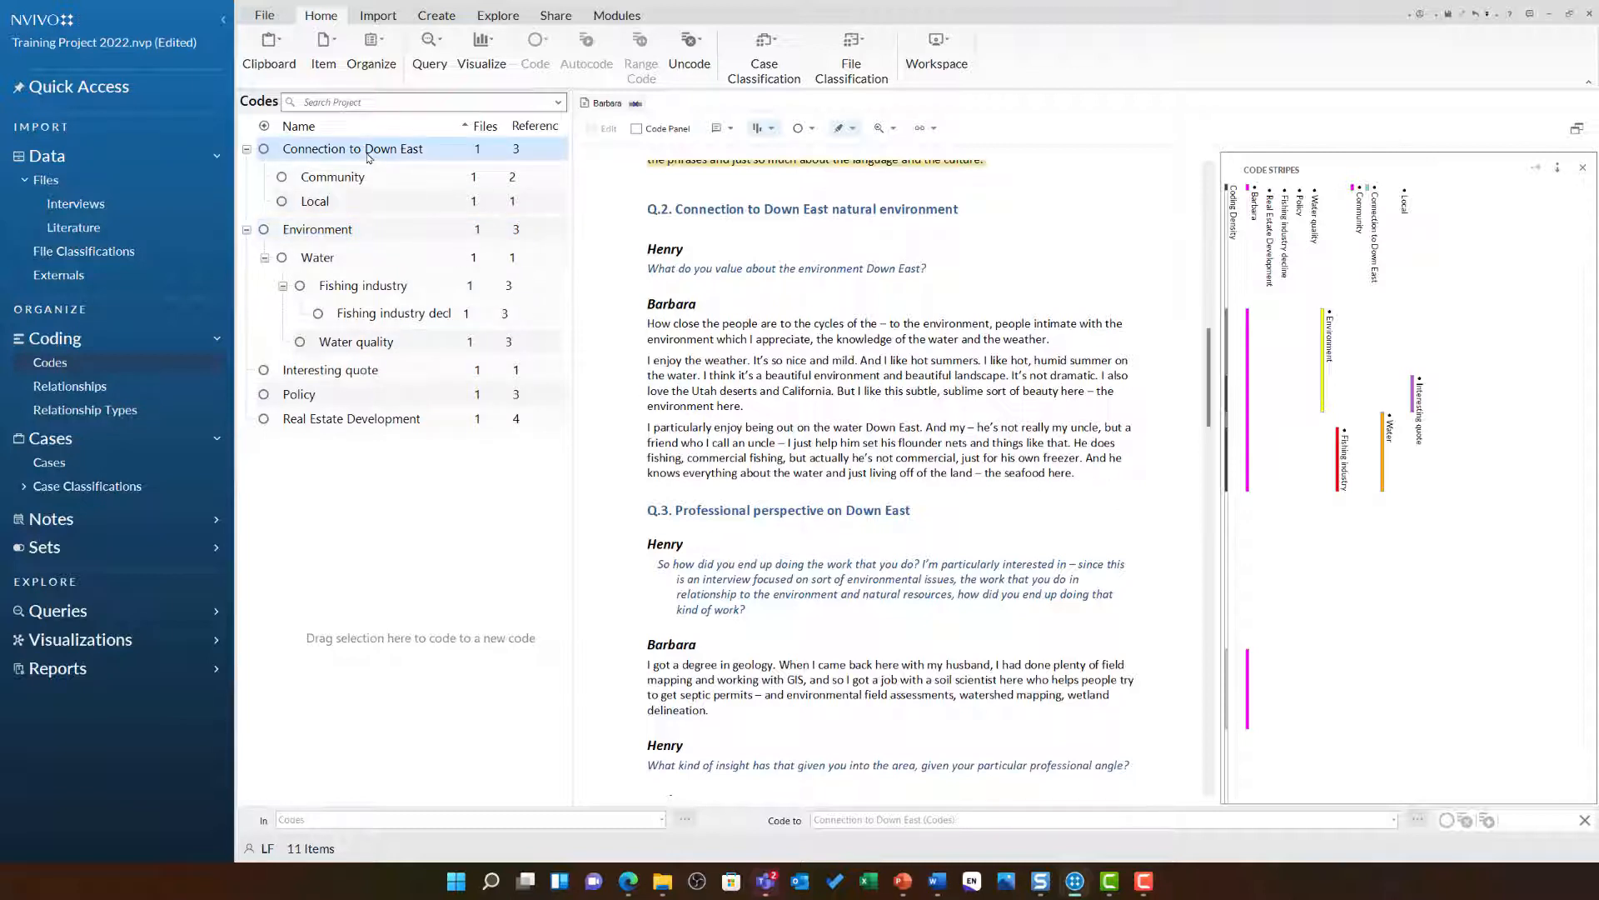
right_click(368, 156)
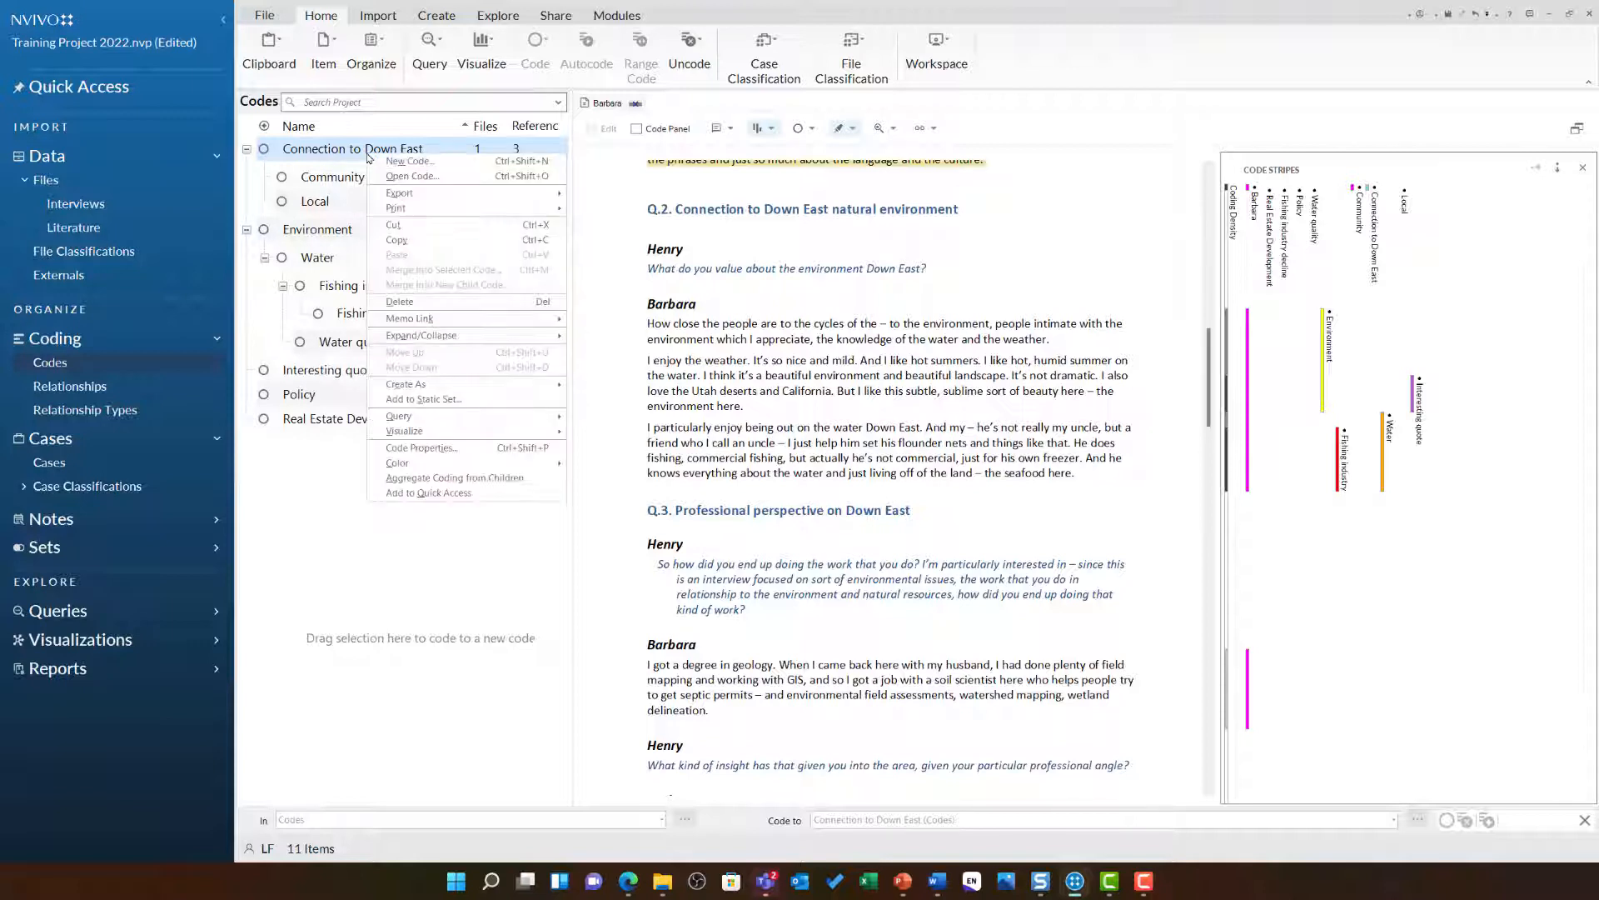
mouse_move(554, 464)
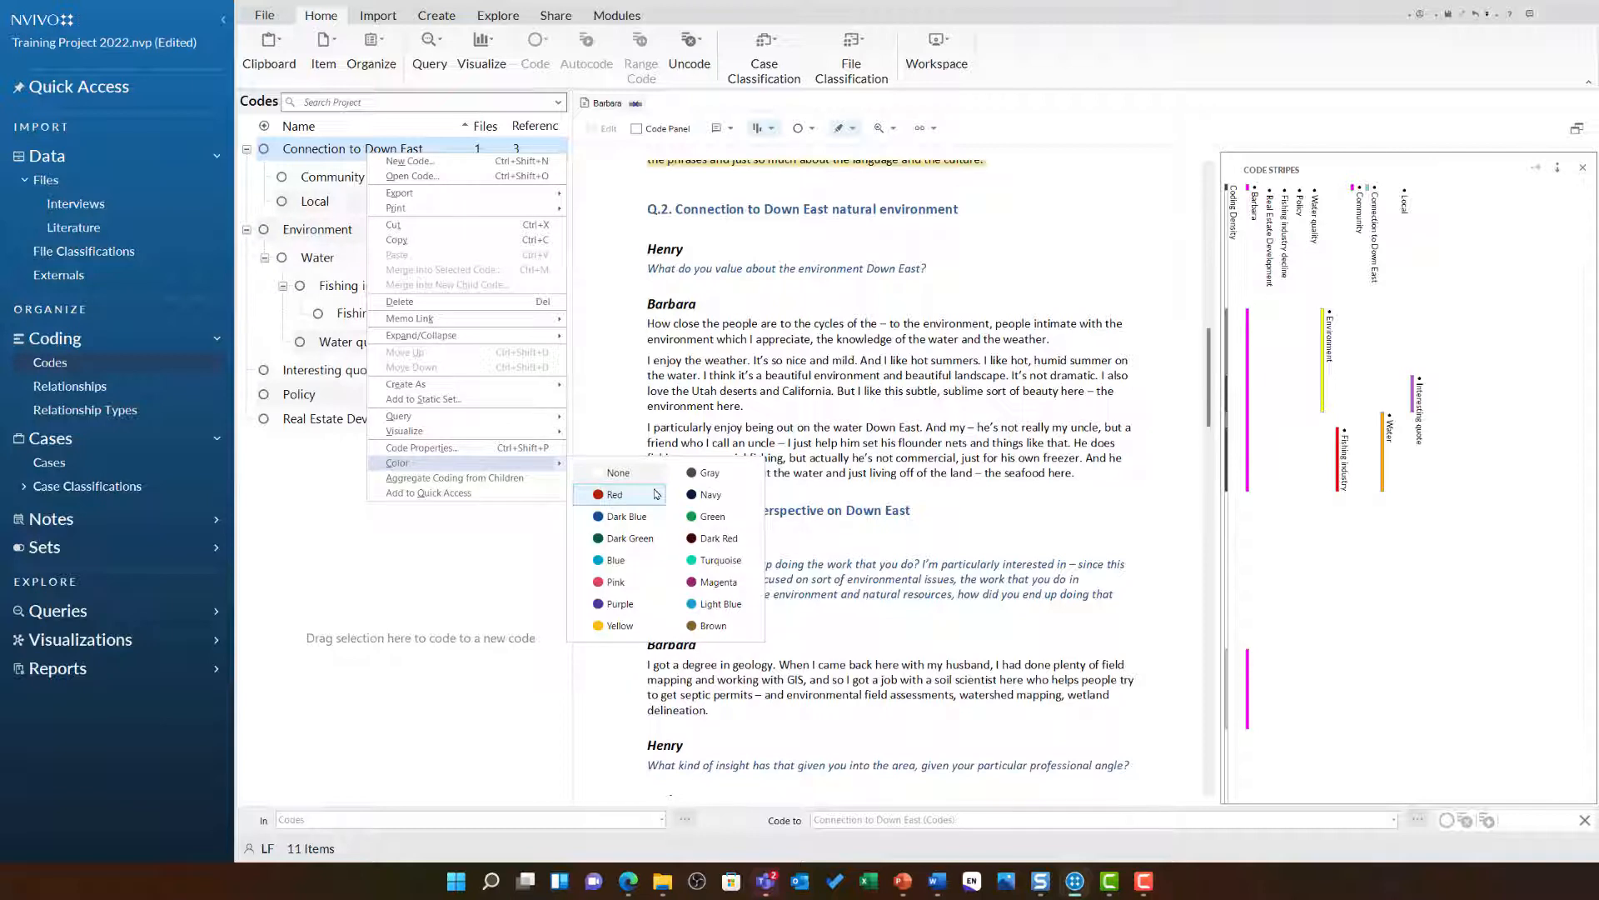
left_click(657, 494)
Step: Assign the colour Red to both child codes of Connection to Down East, Community and Local
left_click(416, 184)
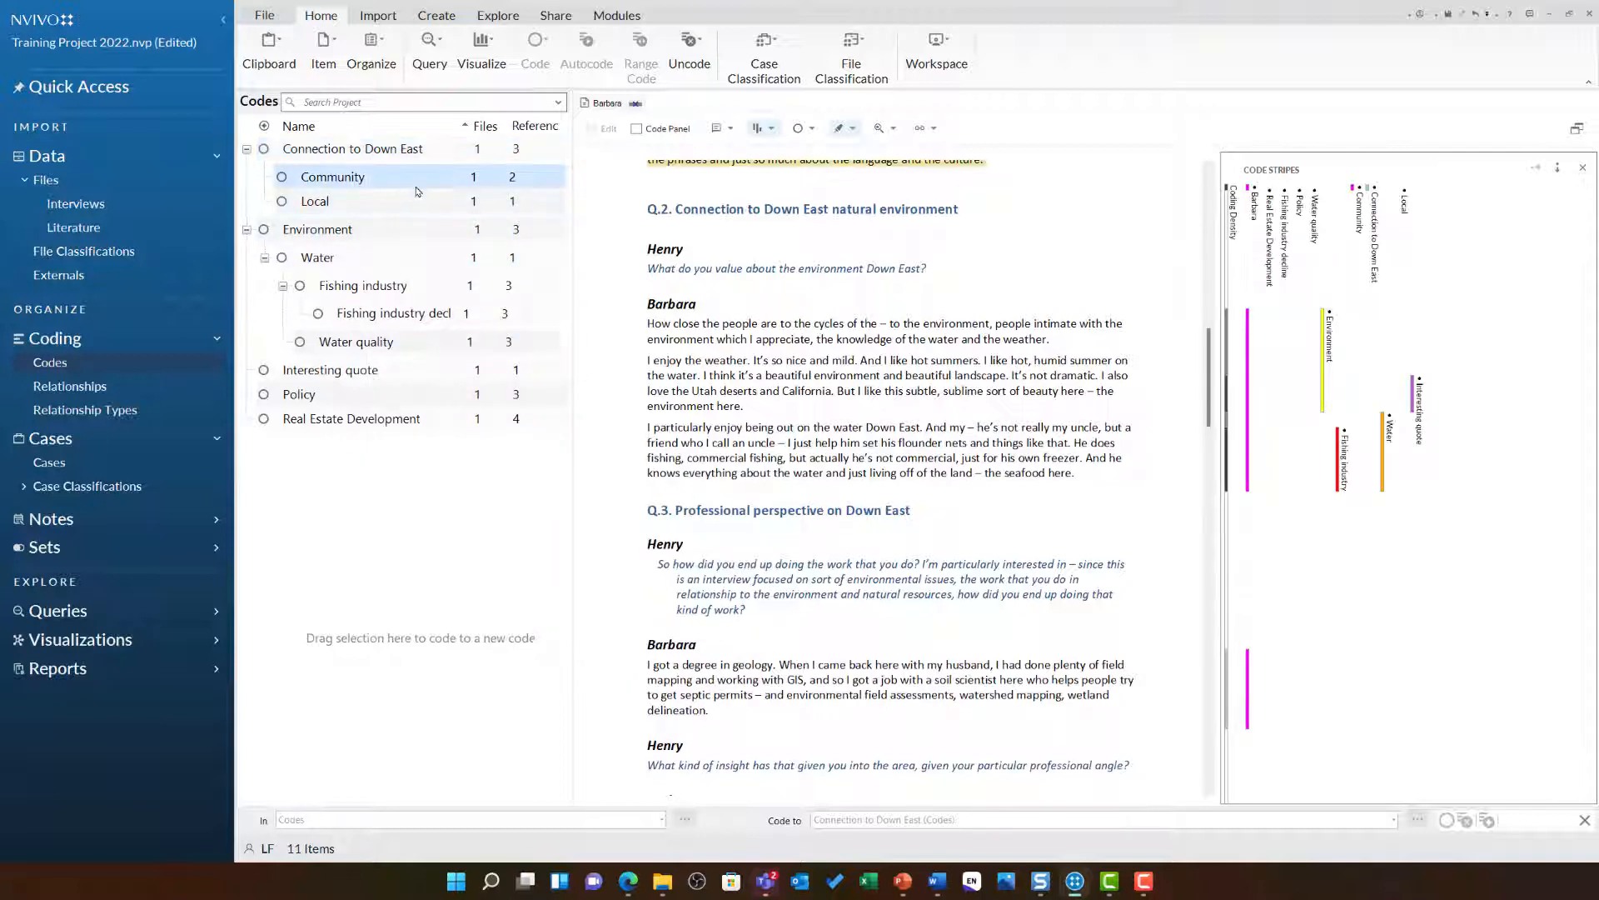
left_click(420, 203, "ctrl")
right_click(420, 202)
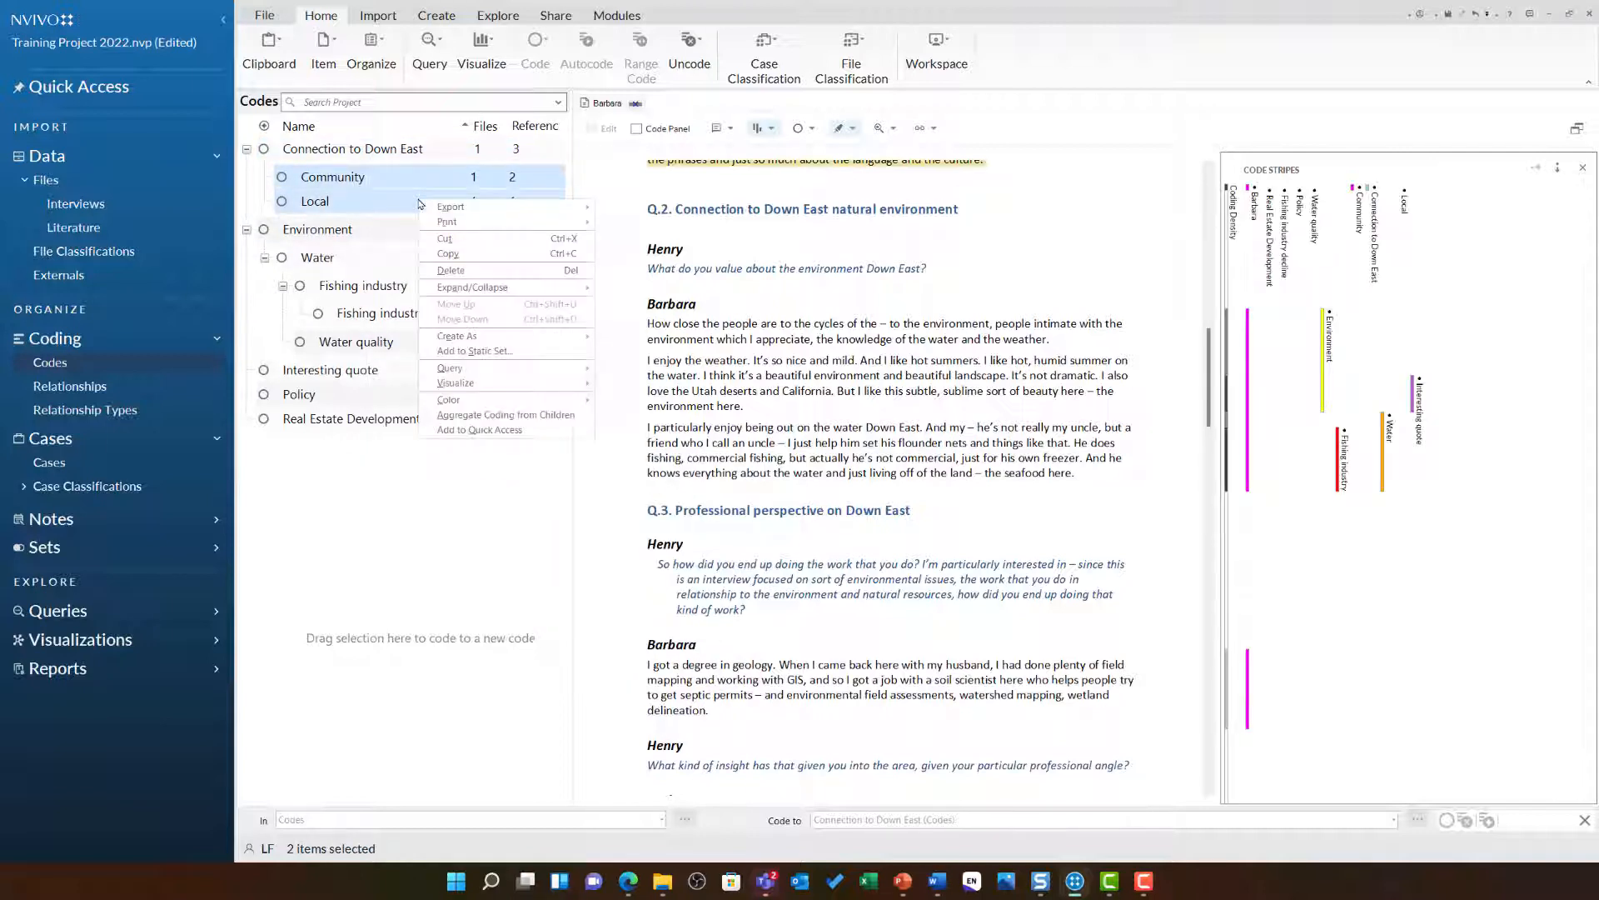
mouse_move(569, 410)
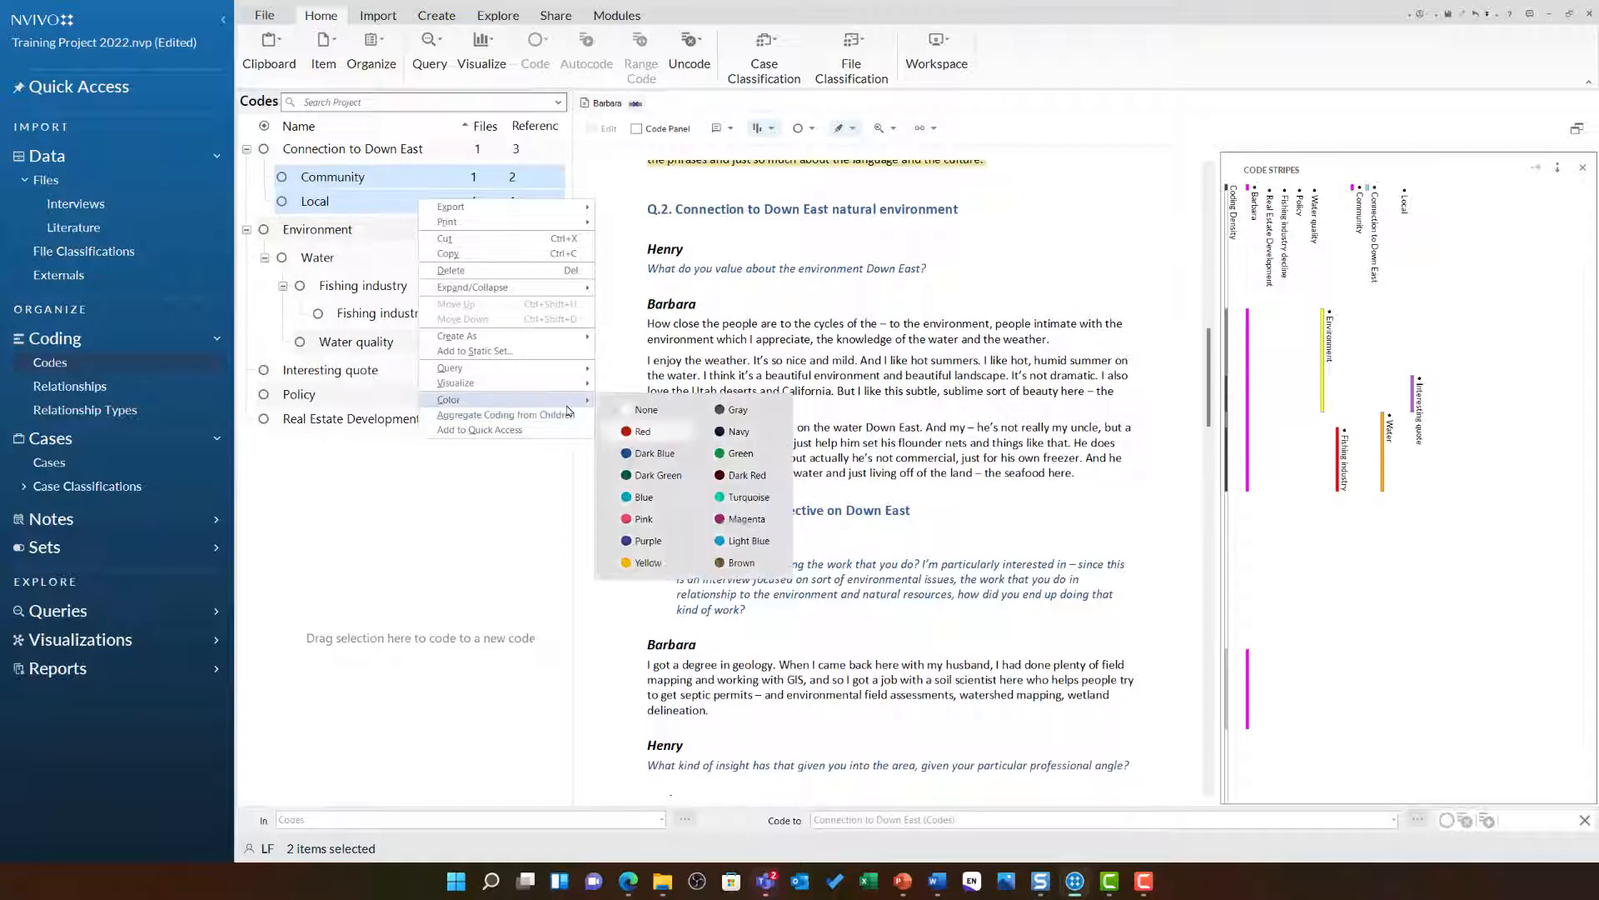
left_click(647, 430)
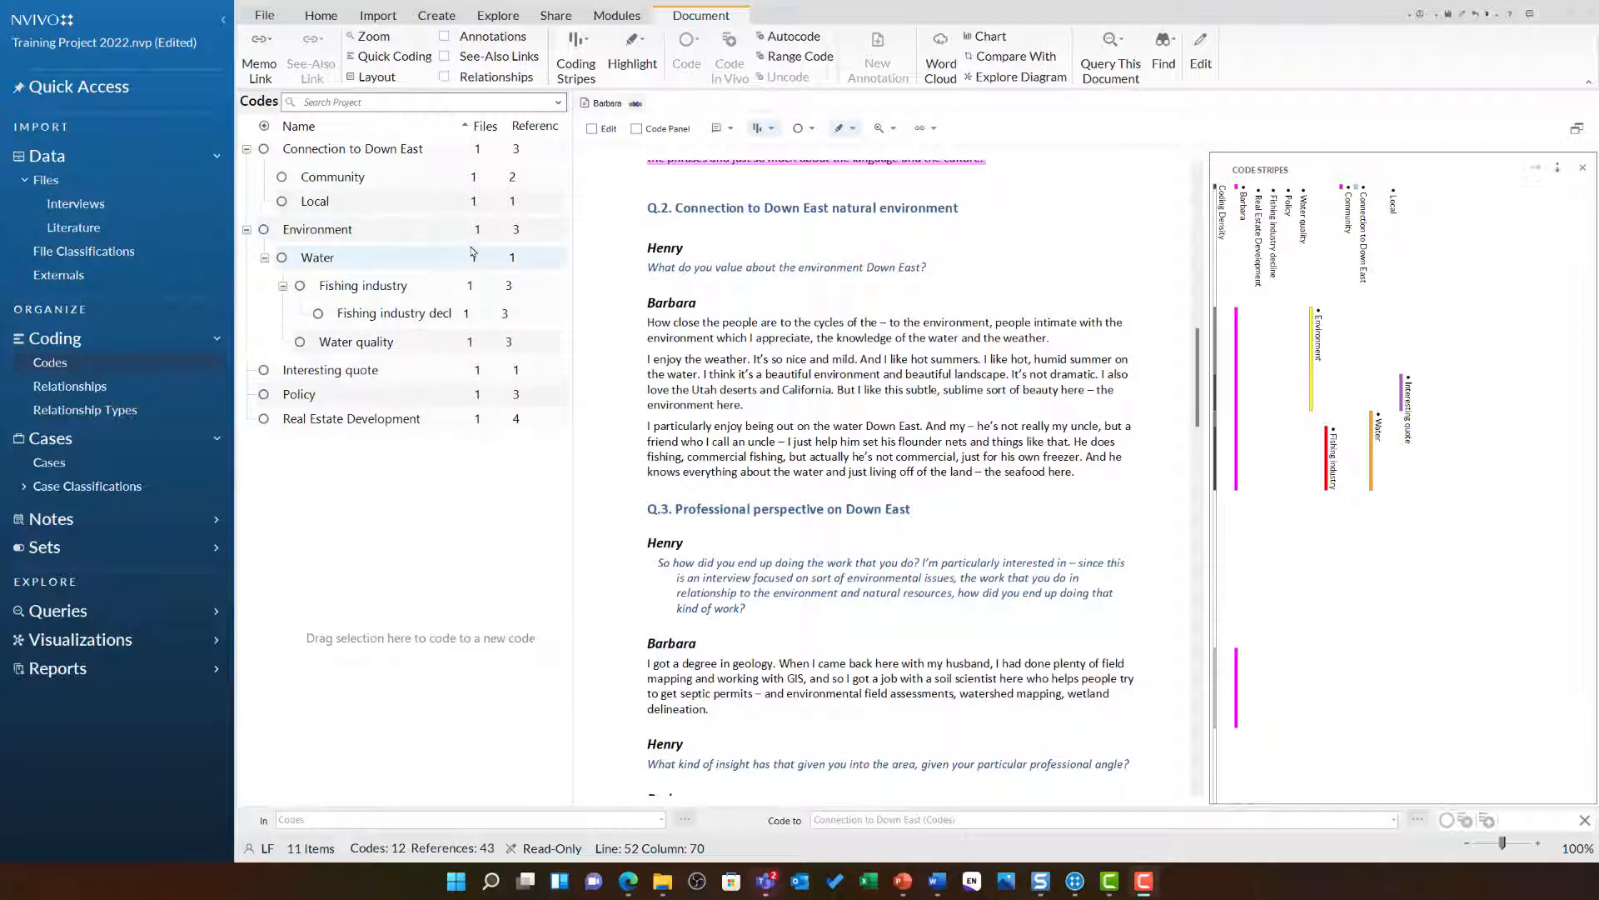
Step: Turn on aggregation of coding from children for the Connection to Down East code
right_click(443, 157)
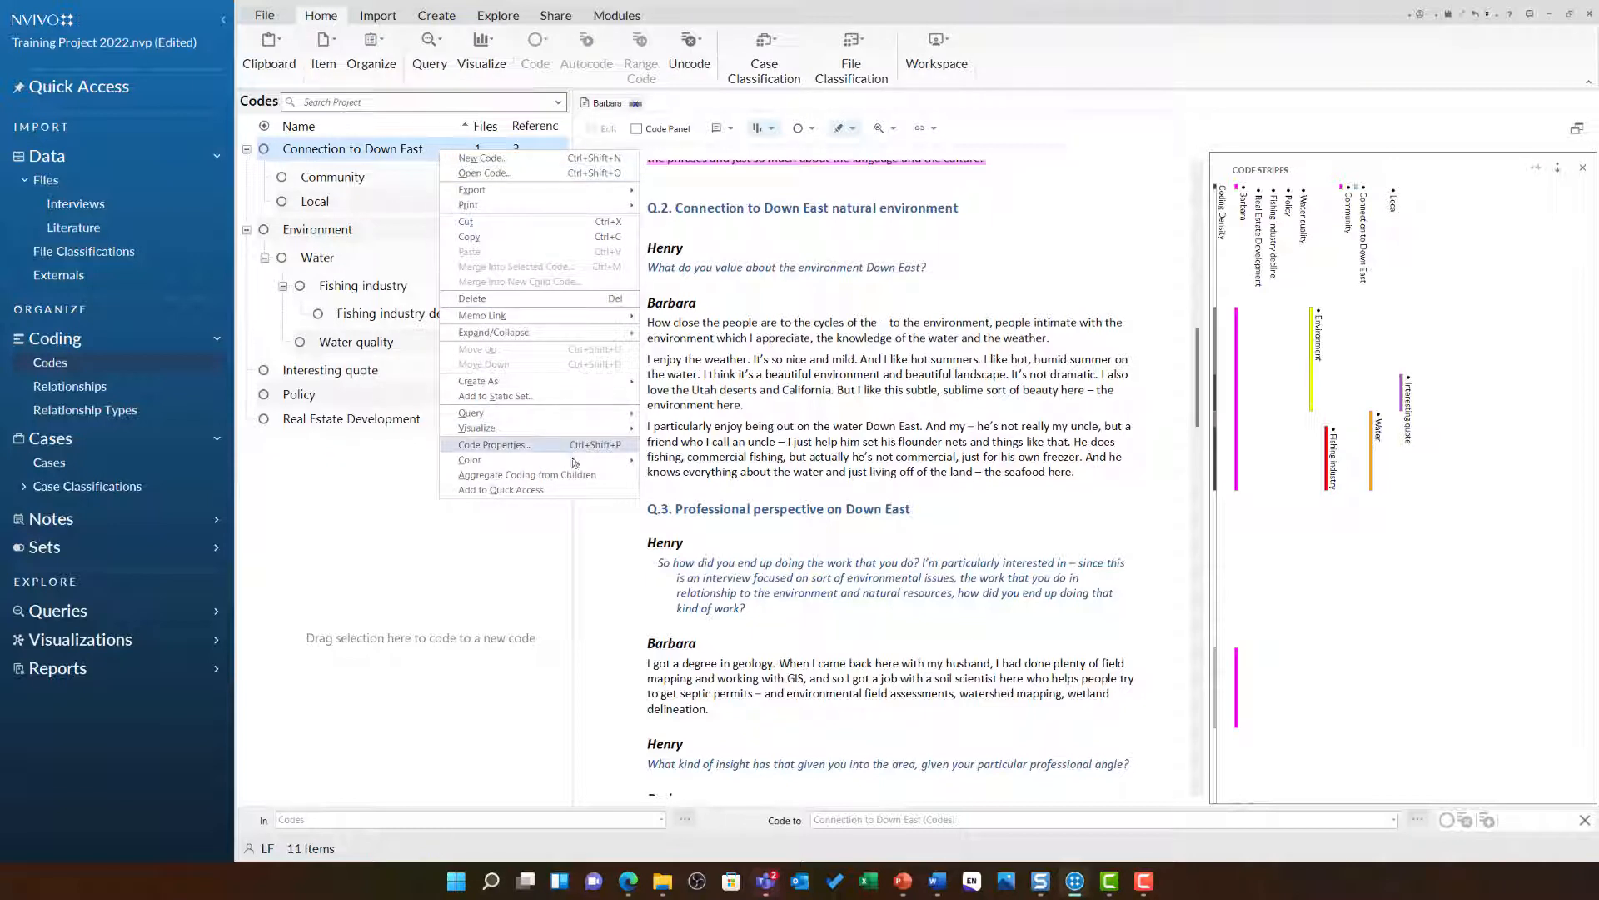
left_click(592, 485)
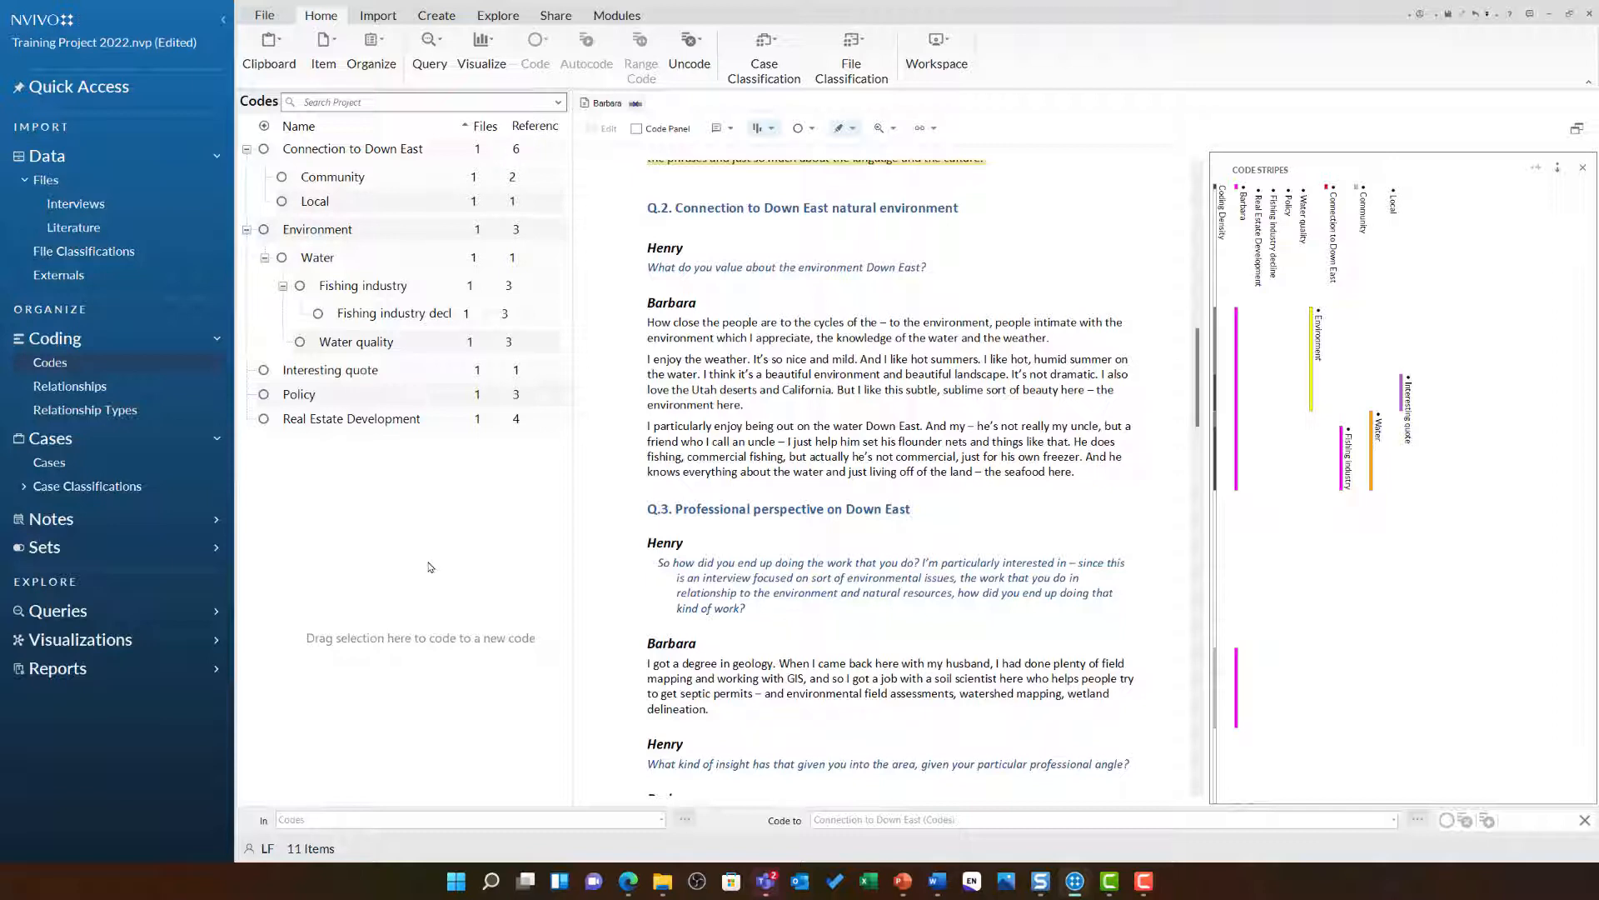
Step: Describe the Connection to Down East code as covering the area, individual residents' connection, reflections on what makes someone 'local', and a sense of belonging
right_click(369, 152)
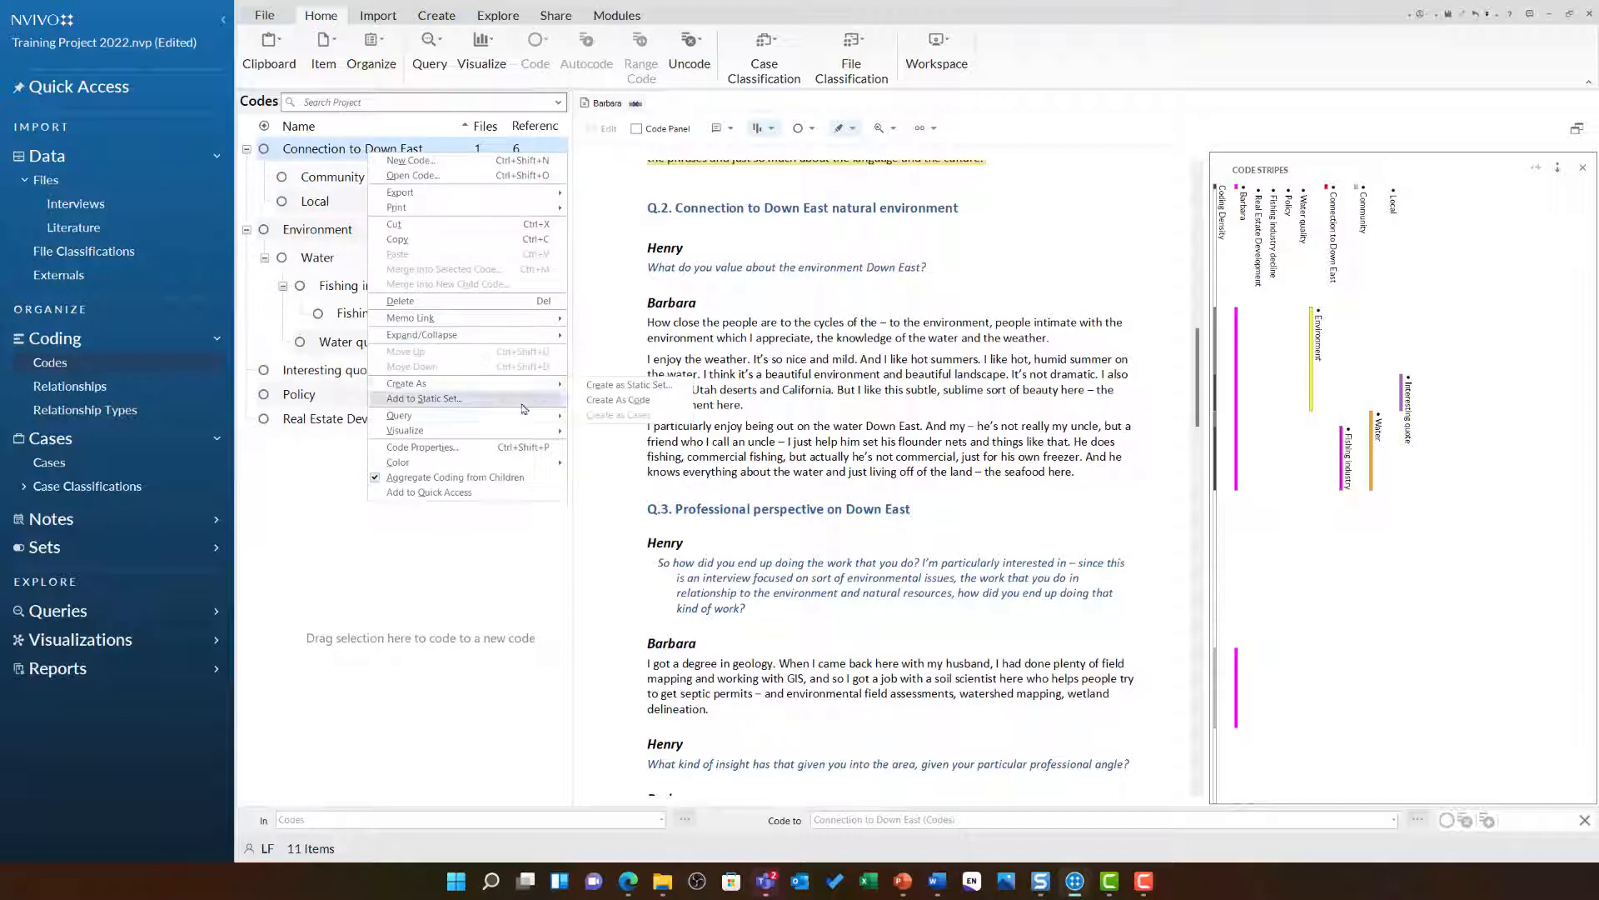
left_click(546, 447)
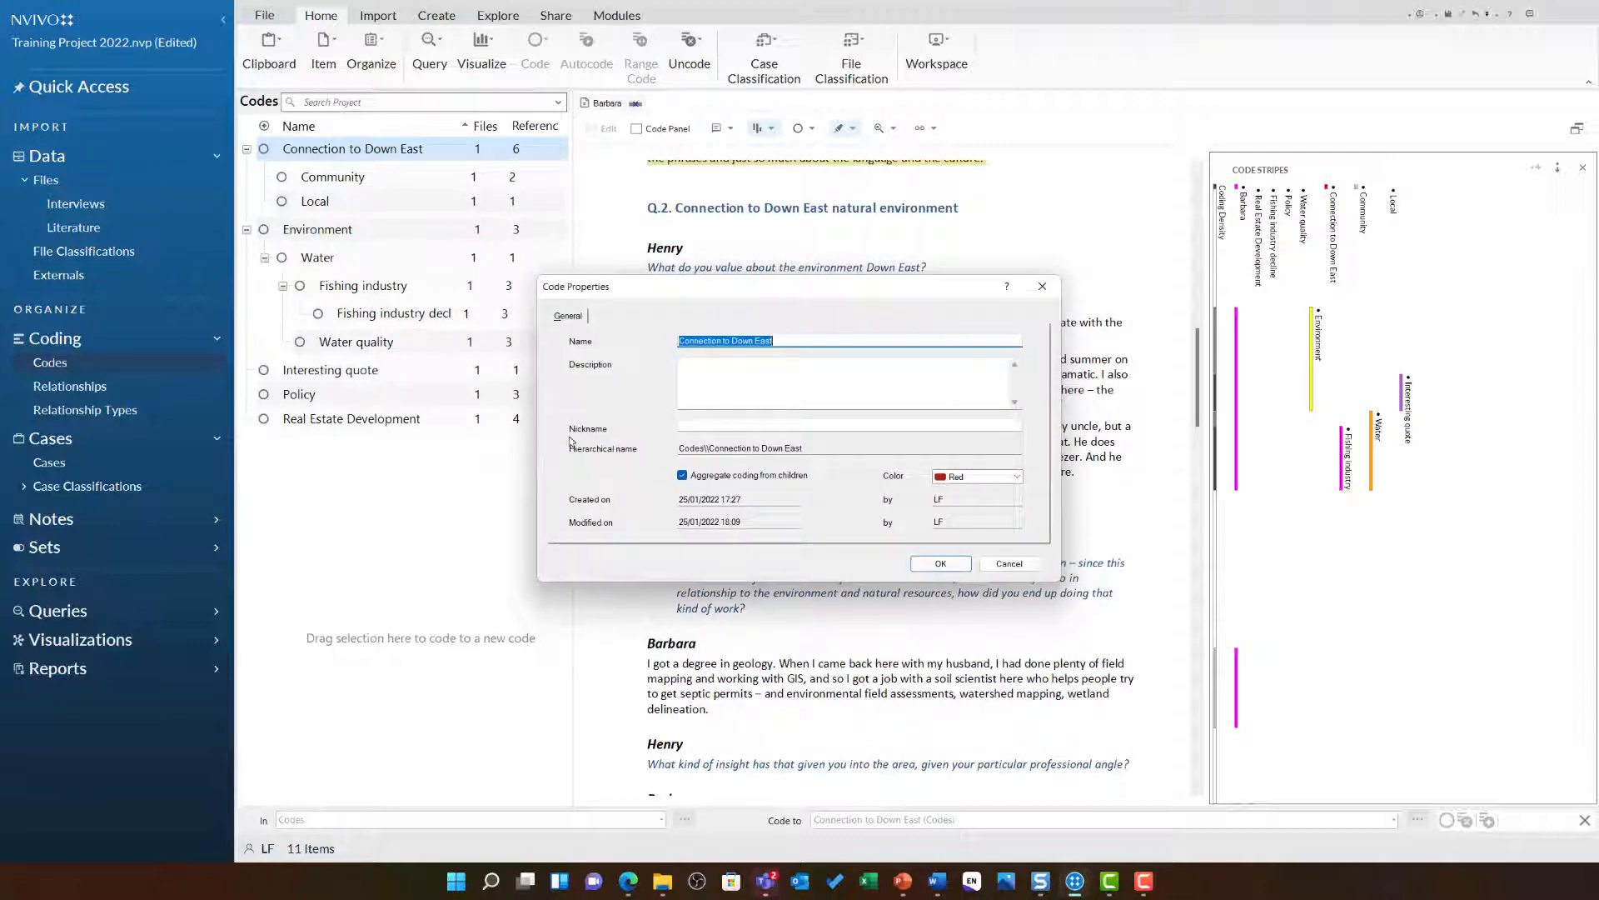
left_click(710, 390)
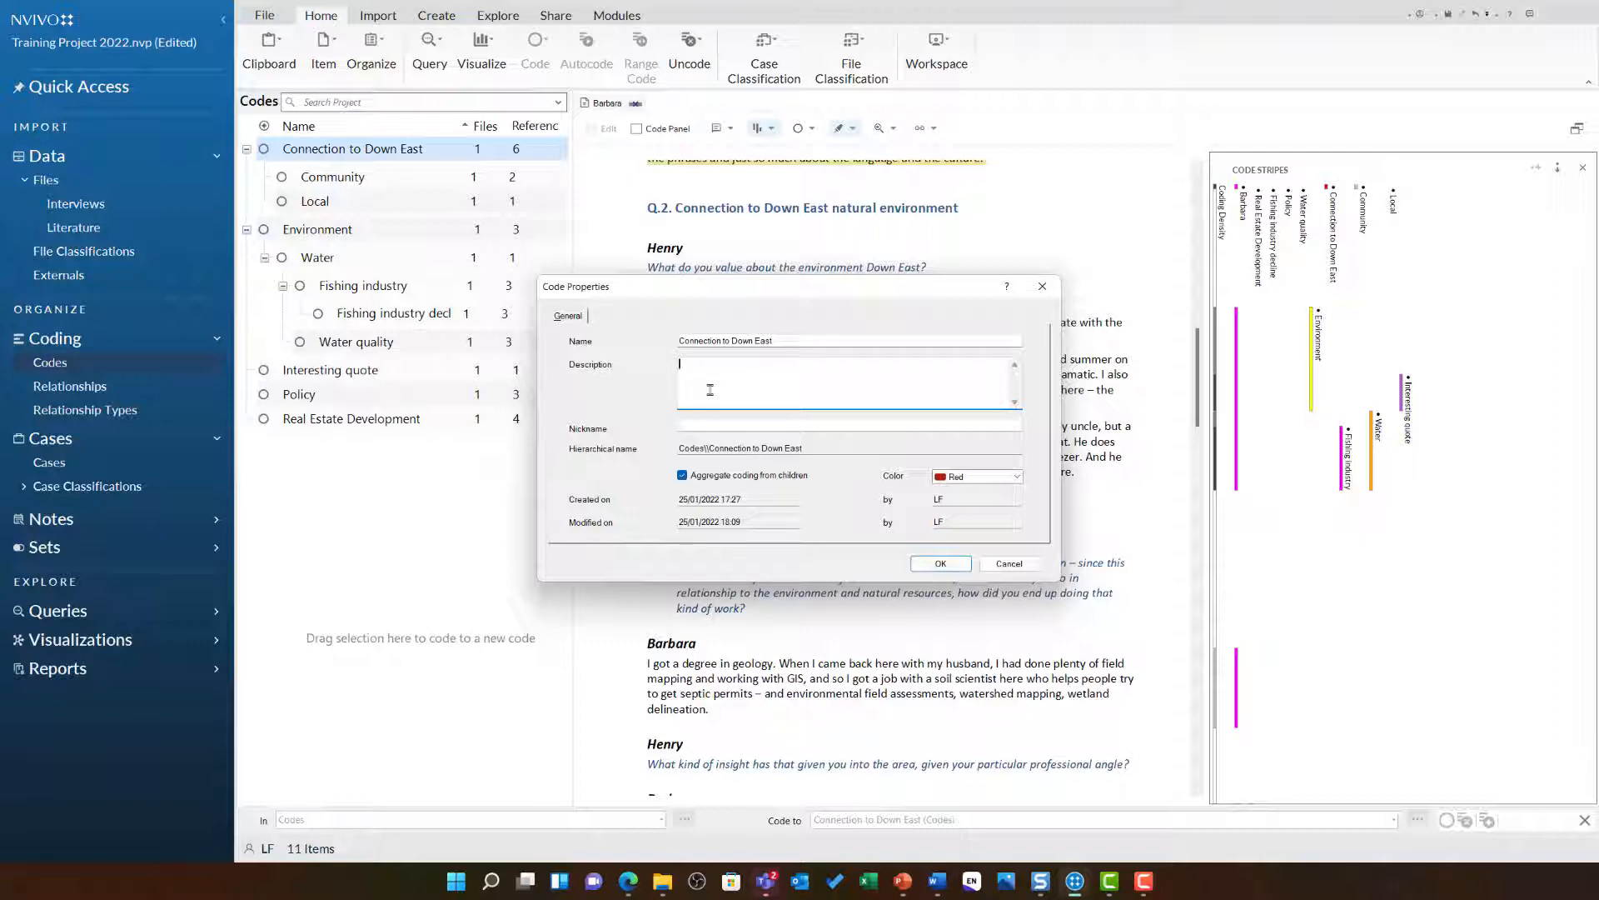
type("Coding related to the Down East area and the connection of individual residents. There a")
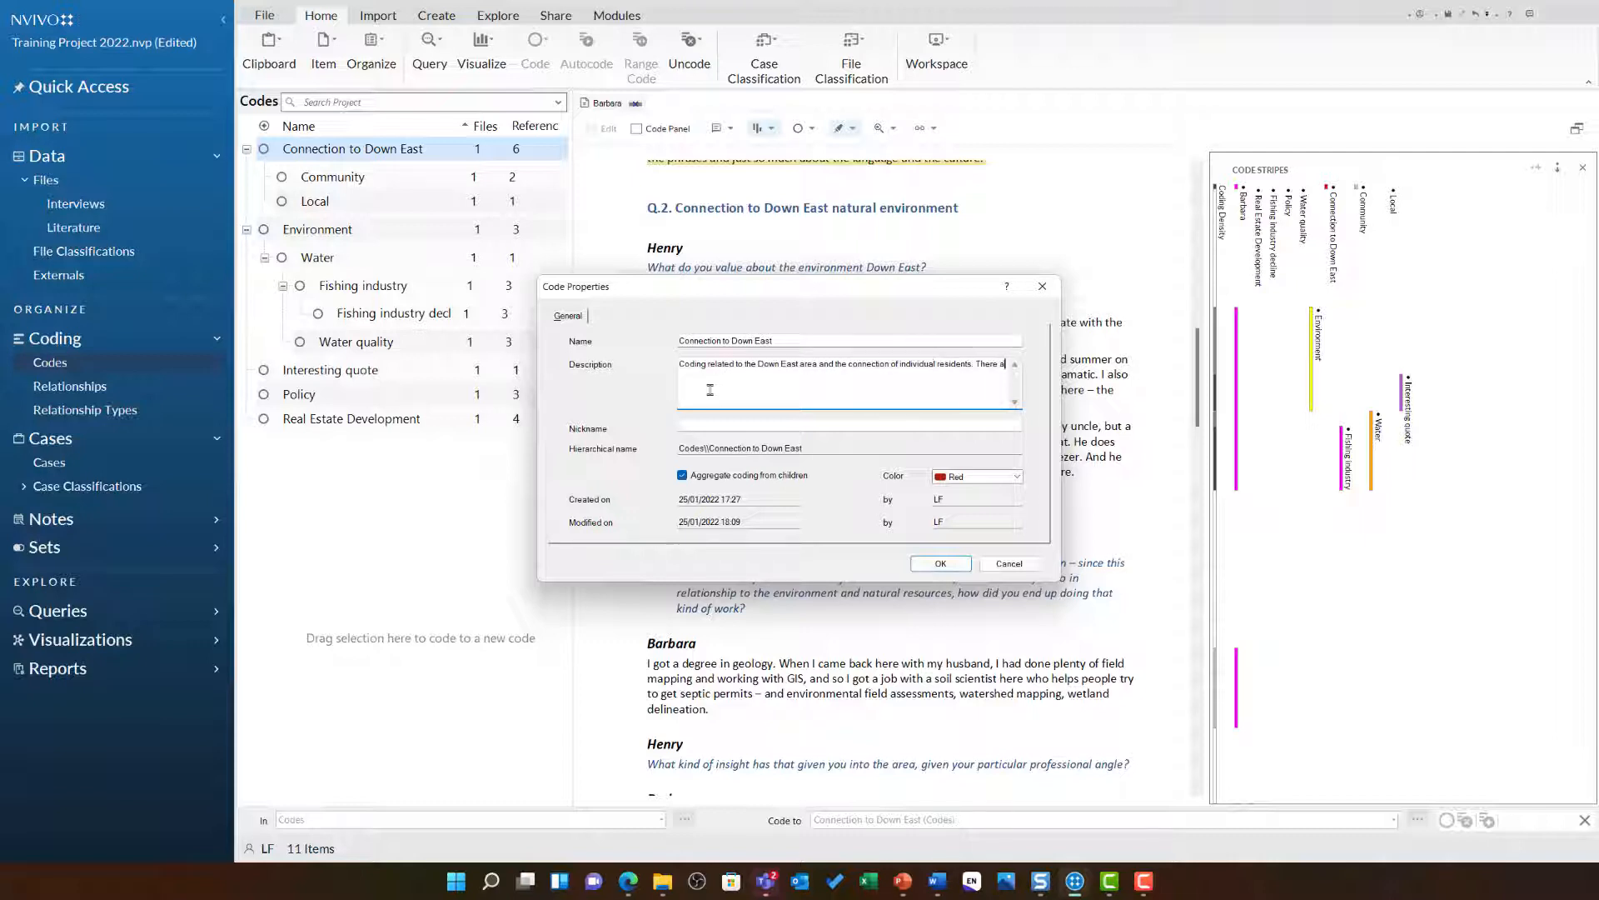
type("re interesting reflections on what makes someone 'local' and so this theme links to a sense of belonging")
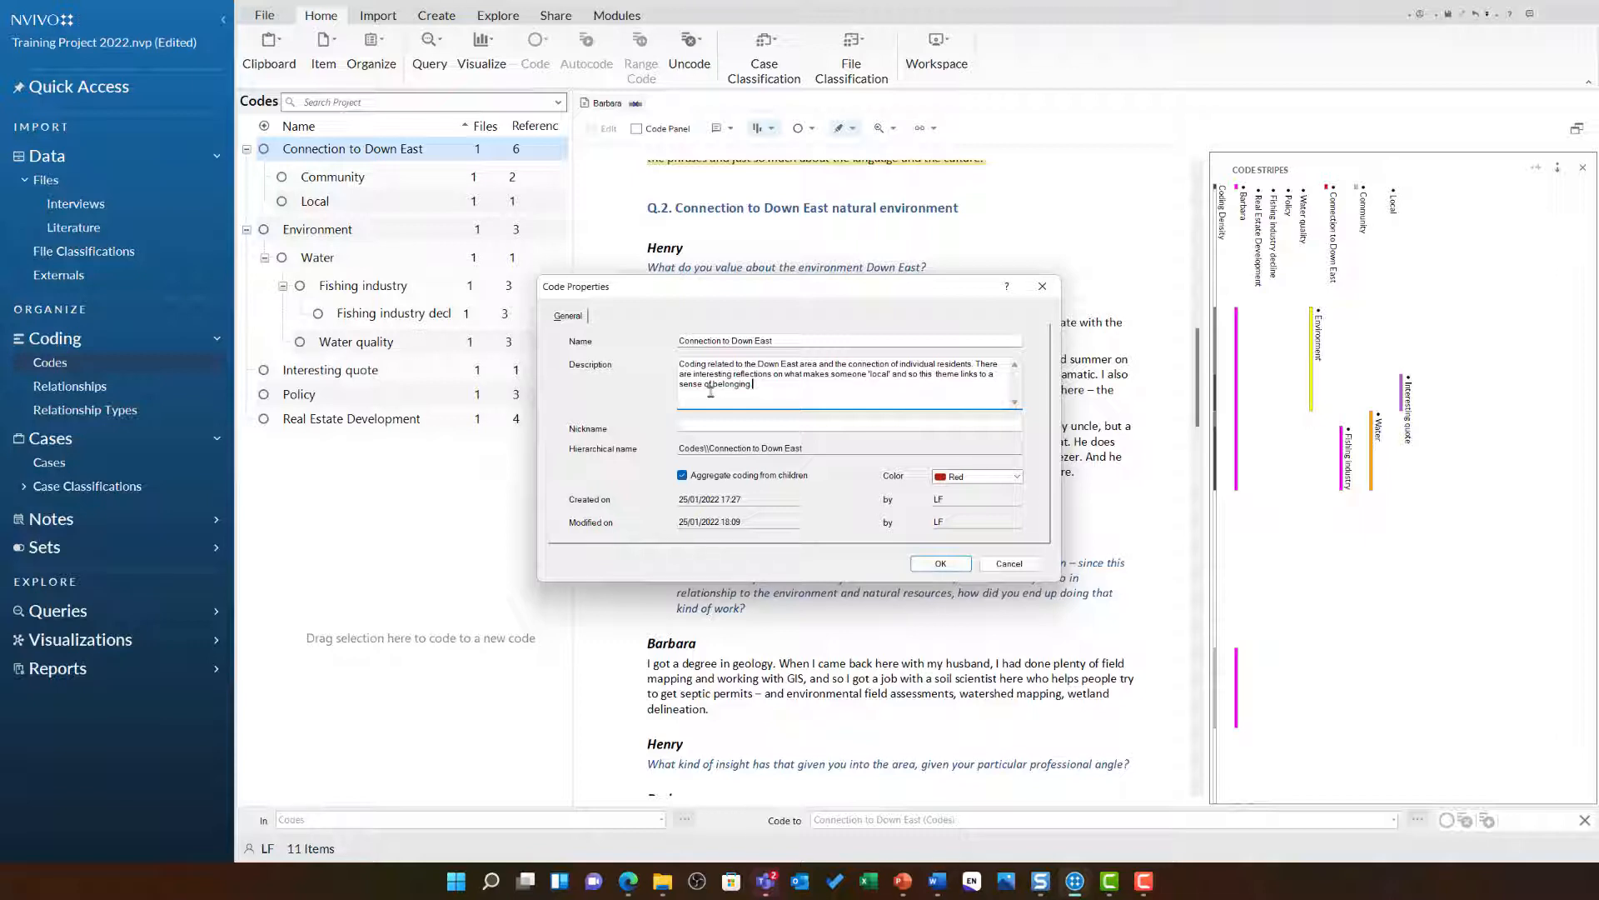
left_click(941, 563)
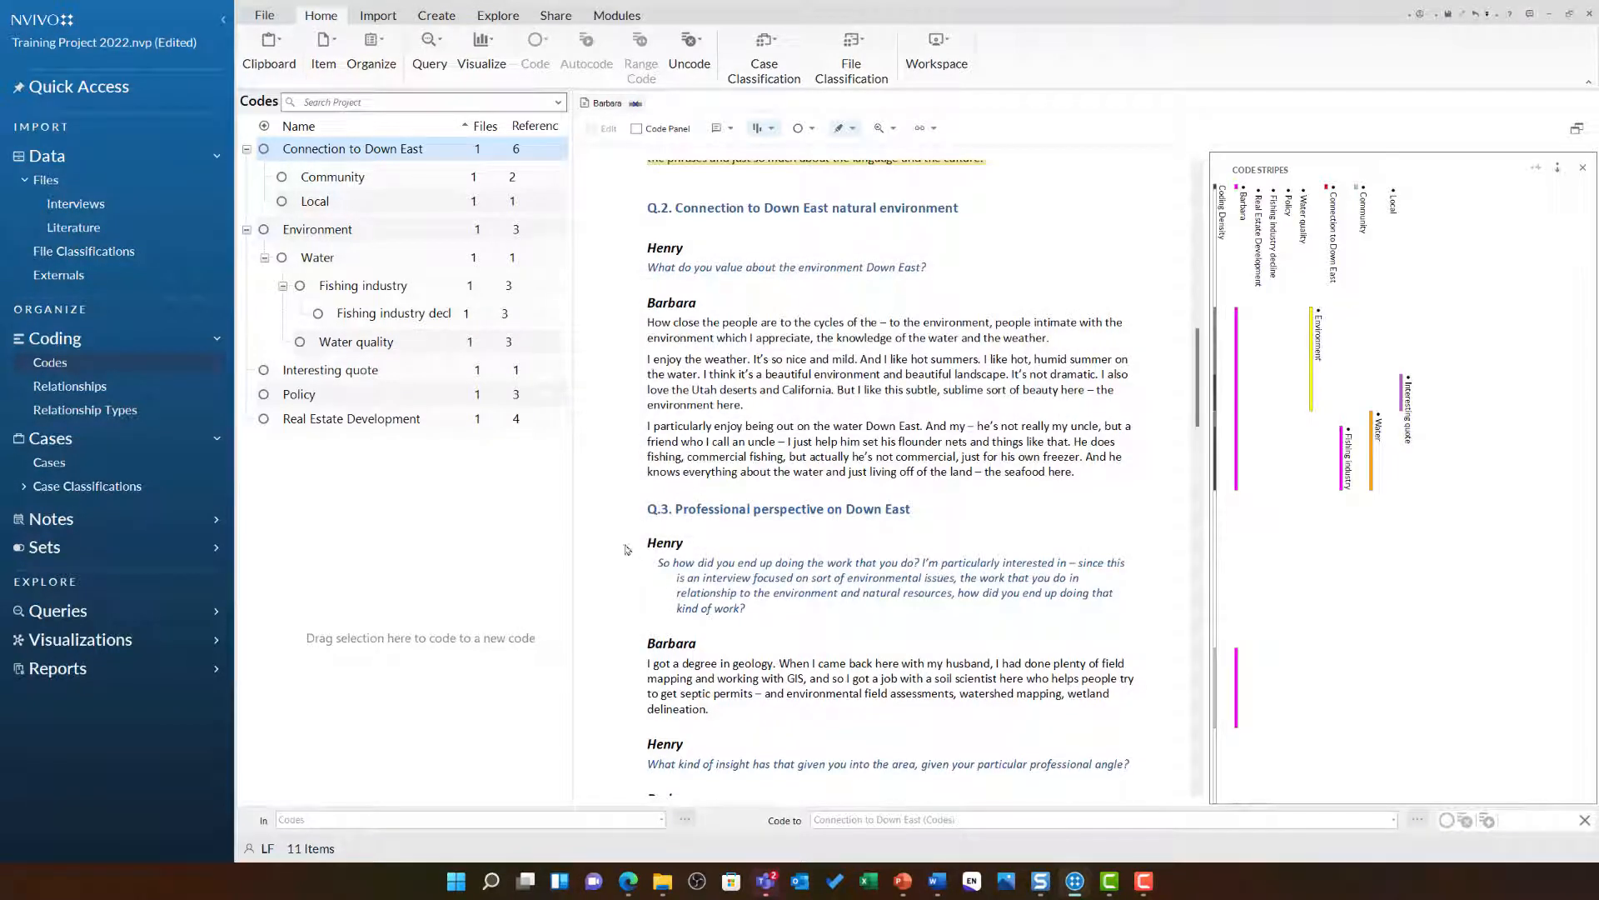
Step: Export the project's codebook with the number of files and references included
left_click(413, 483)
right_click(374, 474)
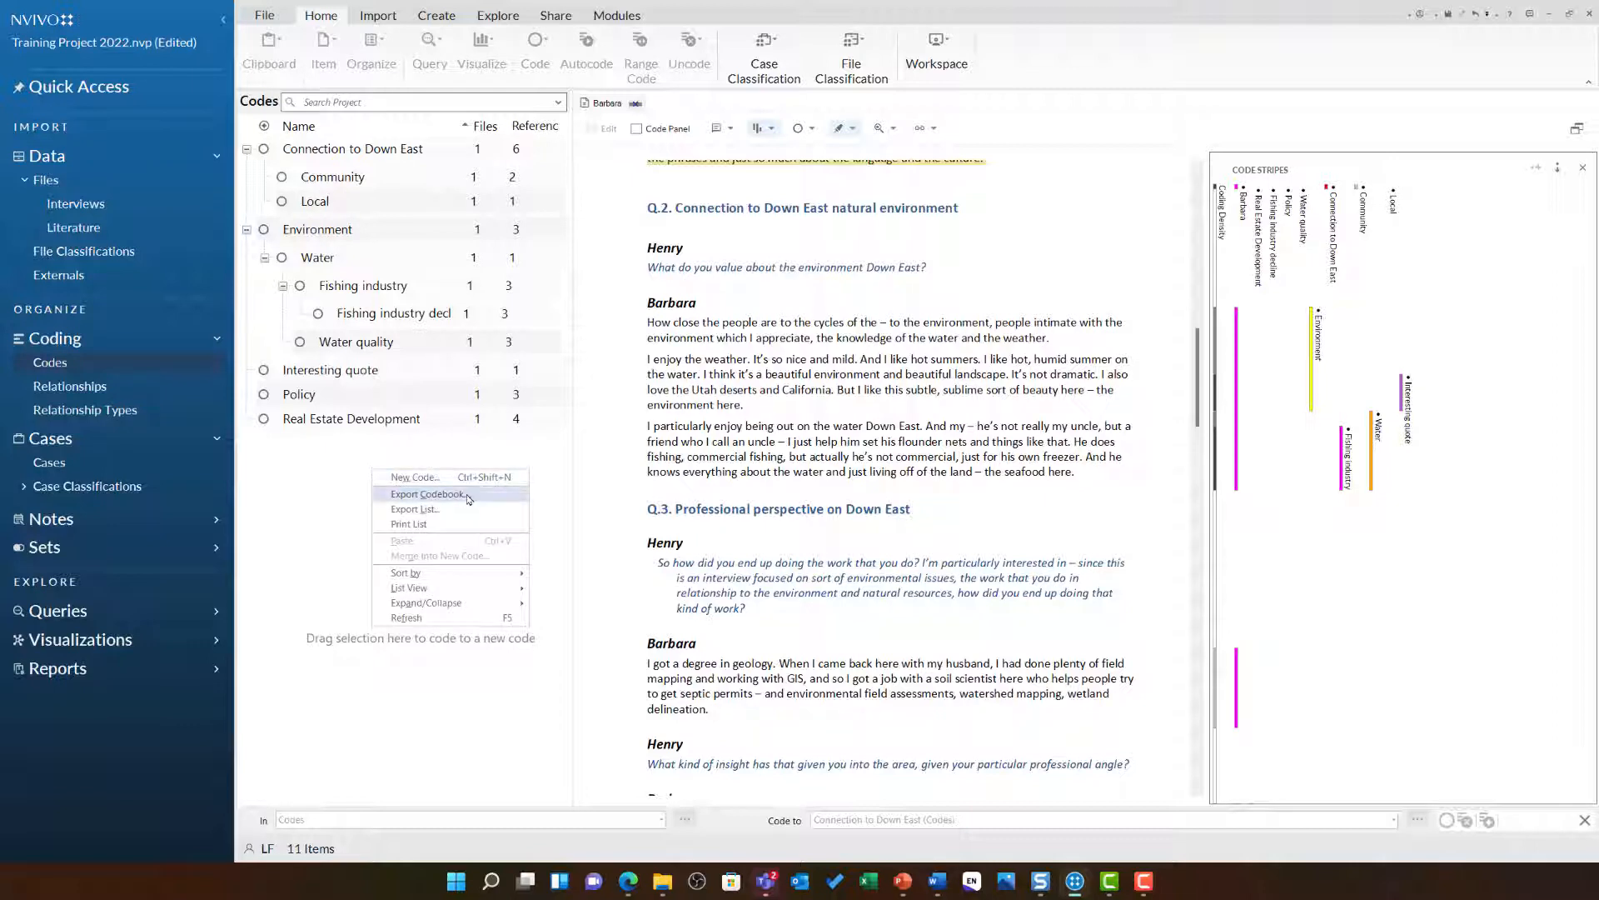
left_click(429, 494)
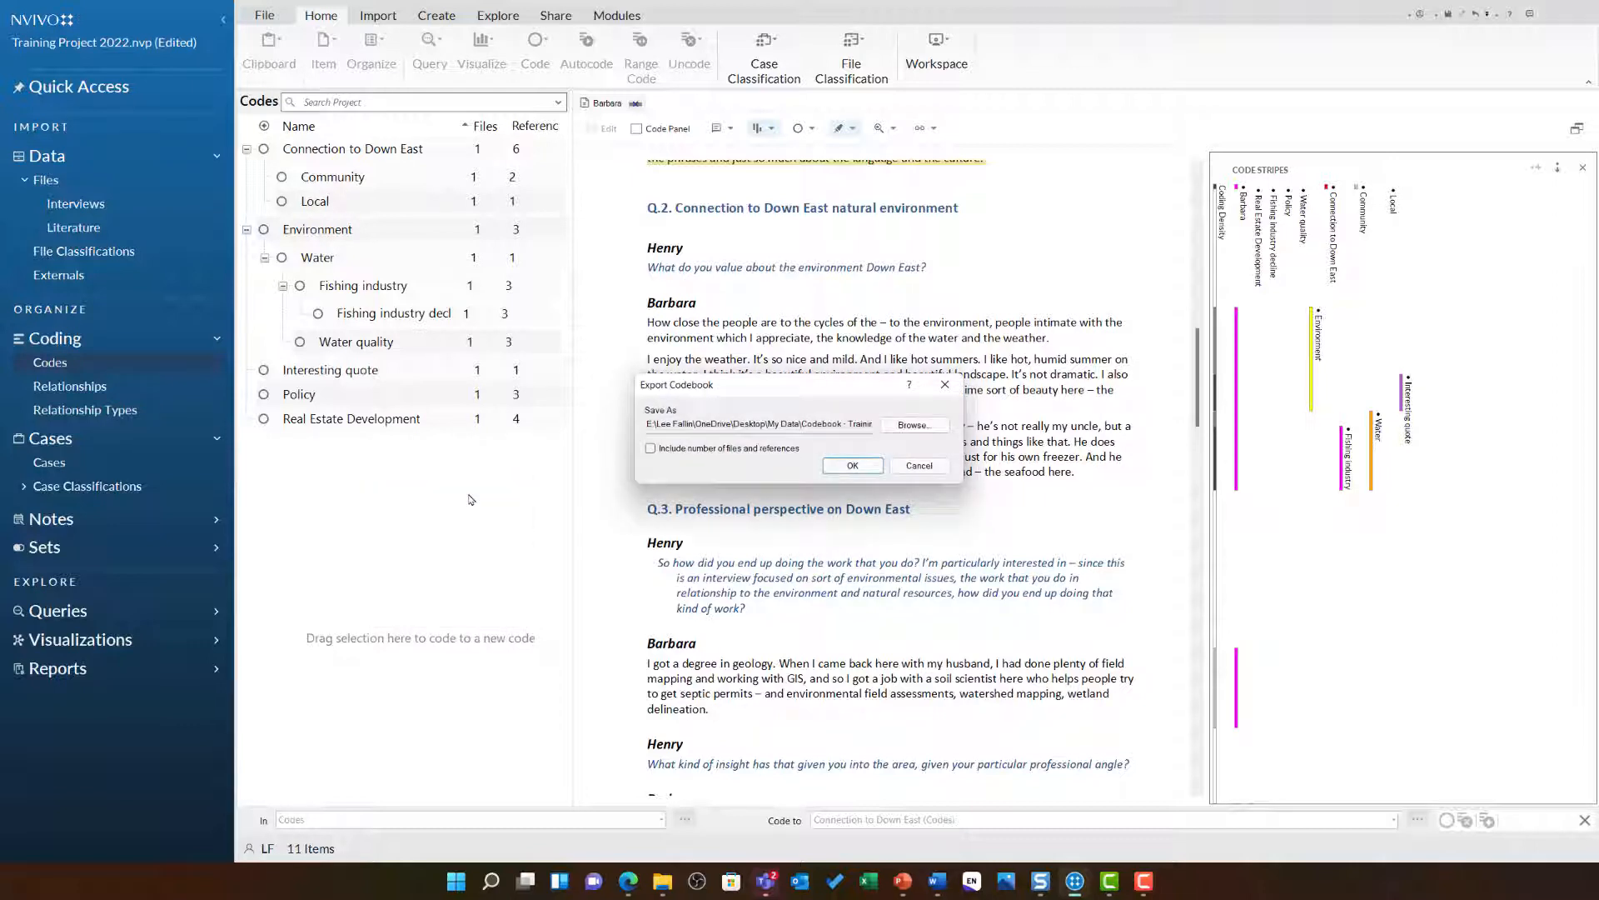
left_click(730, 453)
left_click(863, 468)
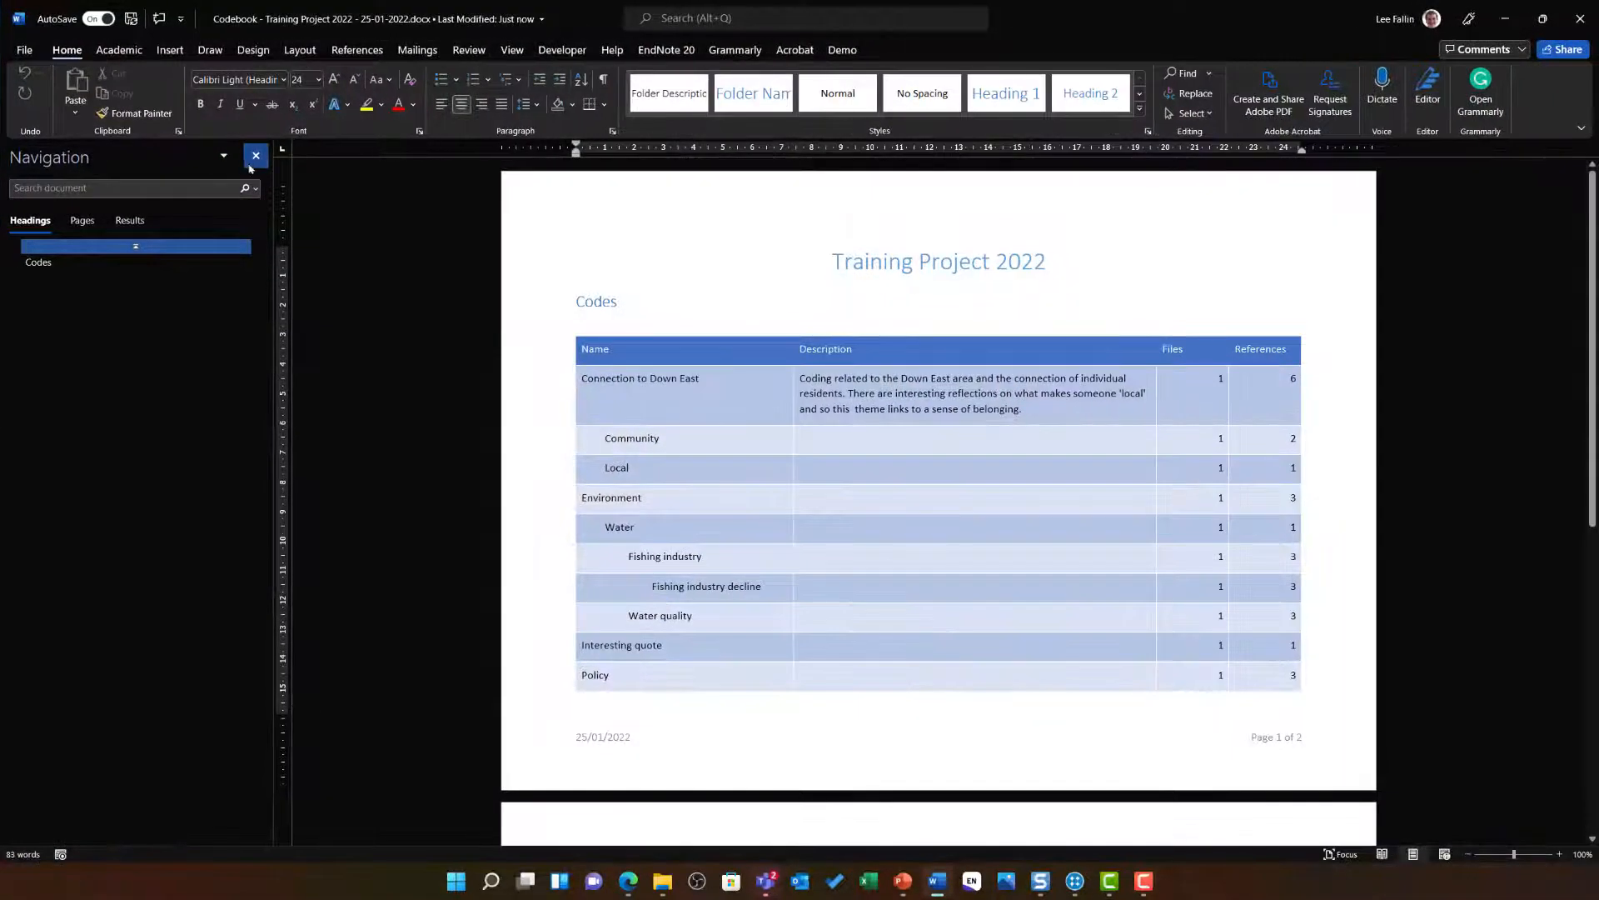
Step: Hide the navigation pane in Word and review the exported codebook's code names, hierarchy, descriptions, files and references
left_click(255, 155)
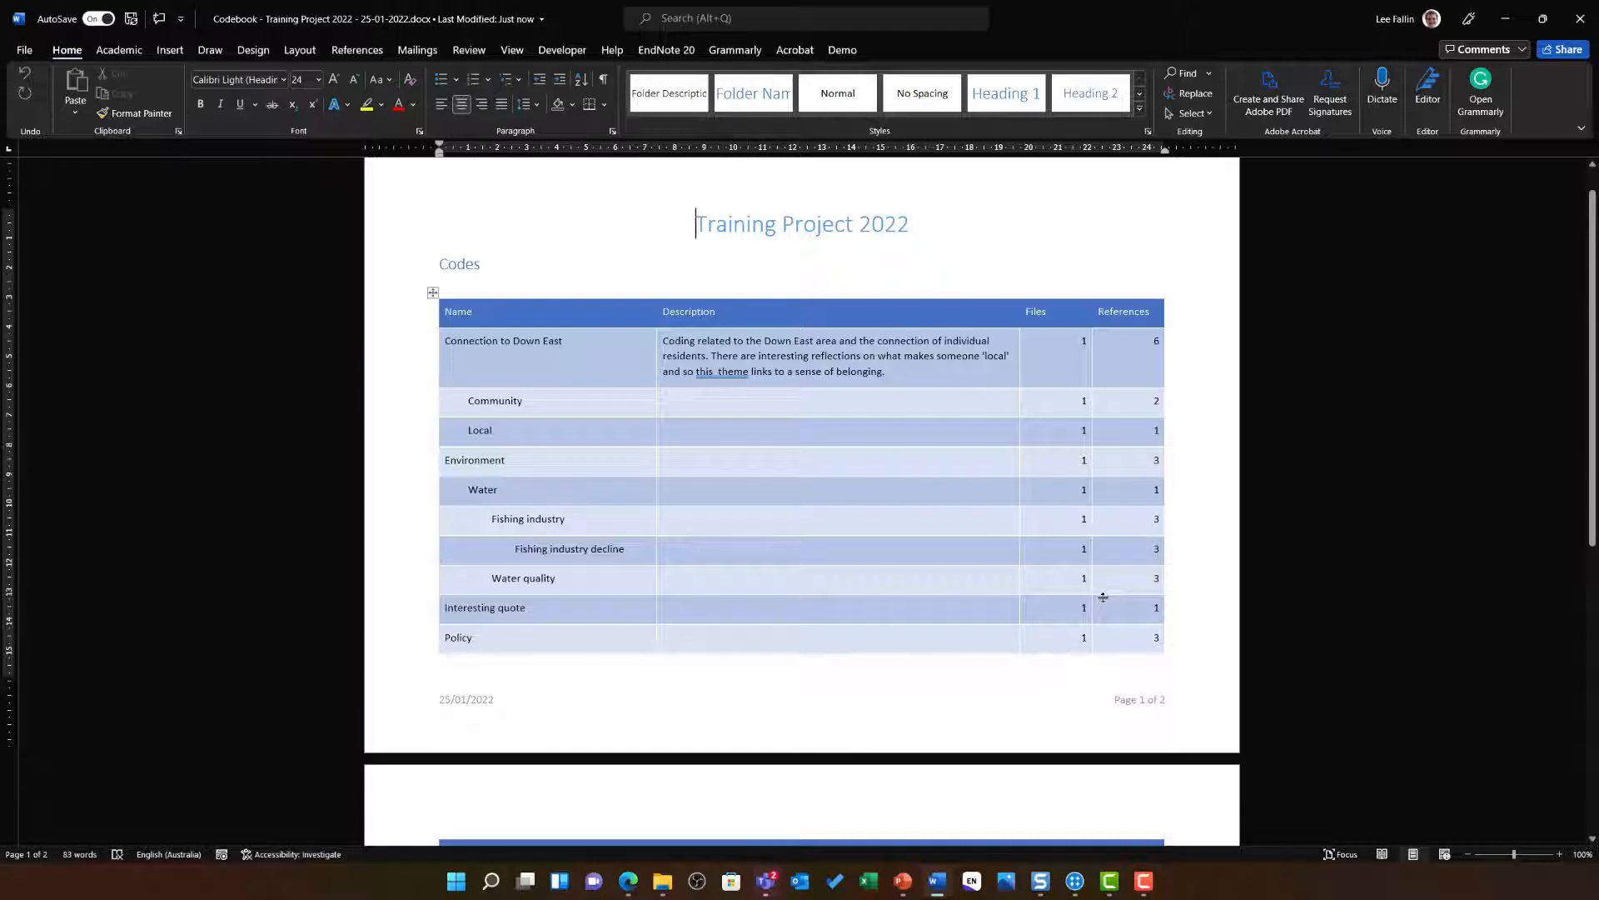
scroll(792, 408, "down", 4)
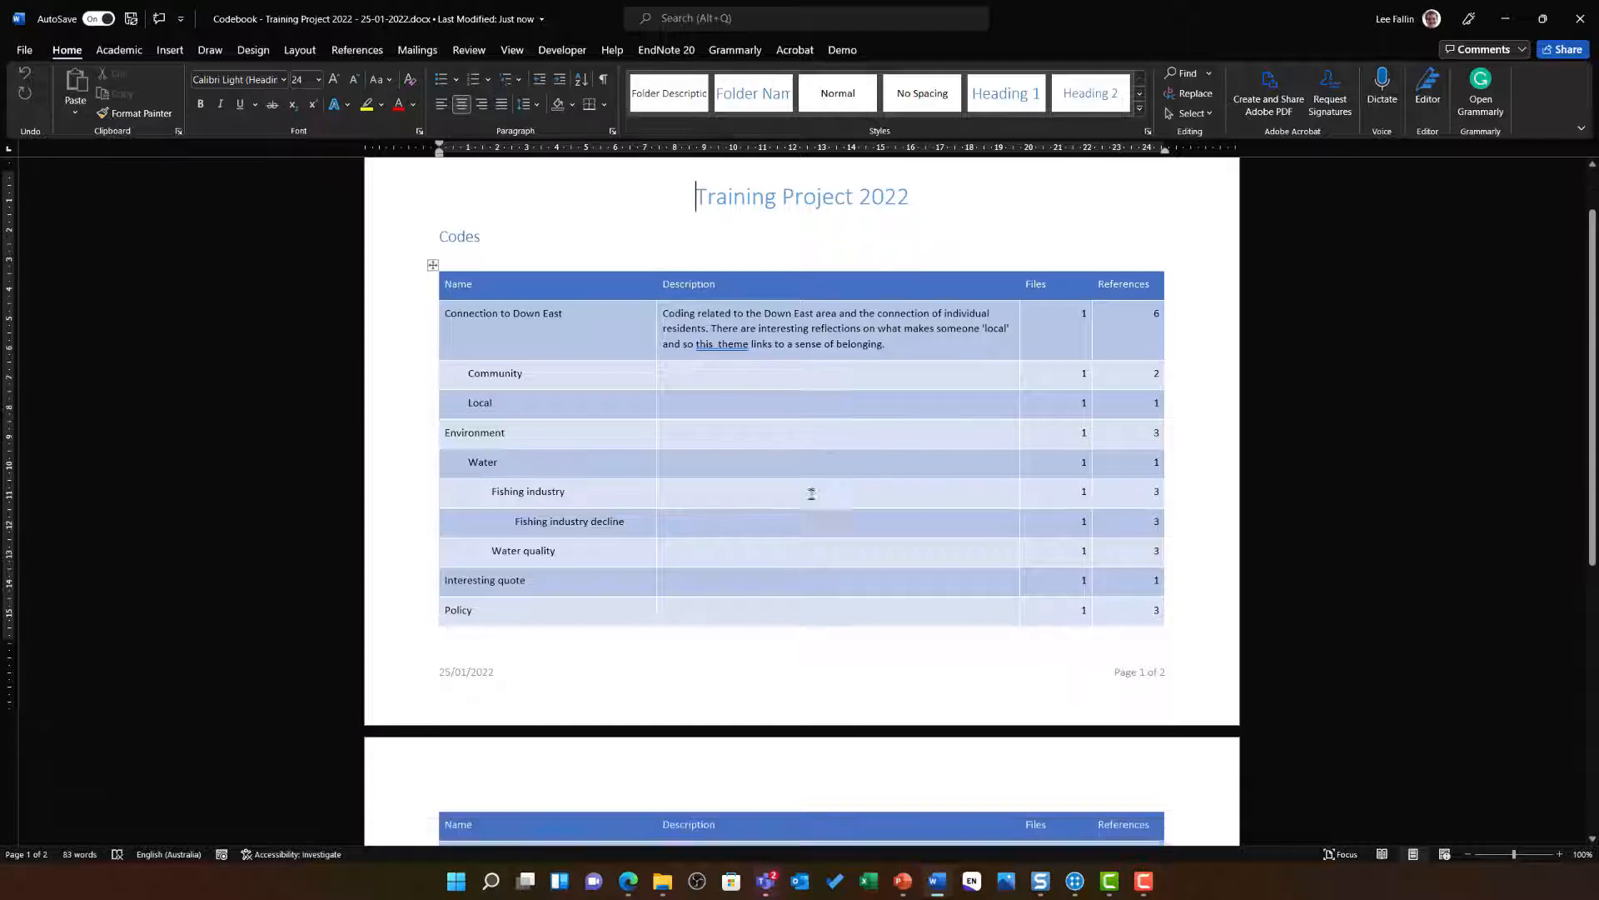
scroll(821, 711, "up", 2)
scroll(831, 710, "up", 1)
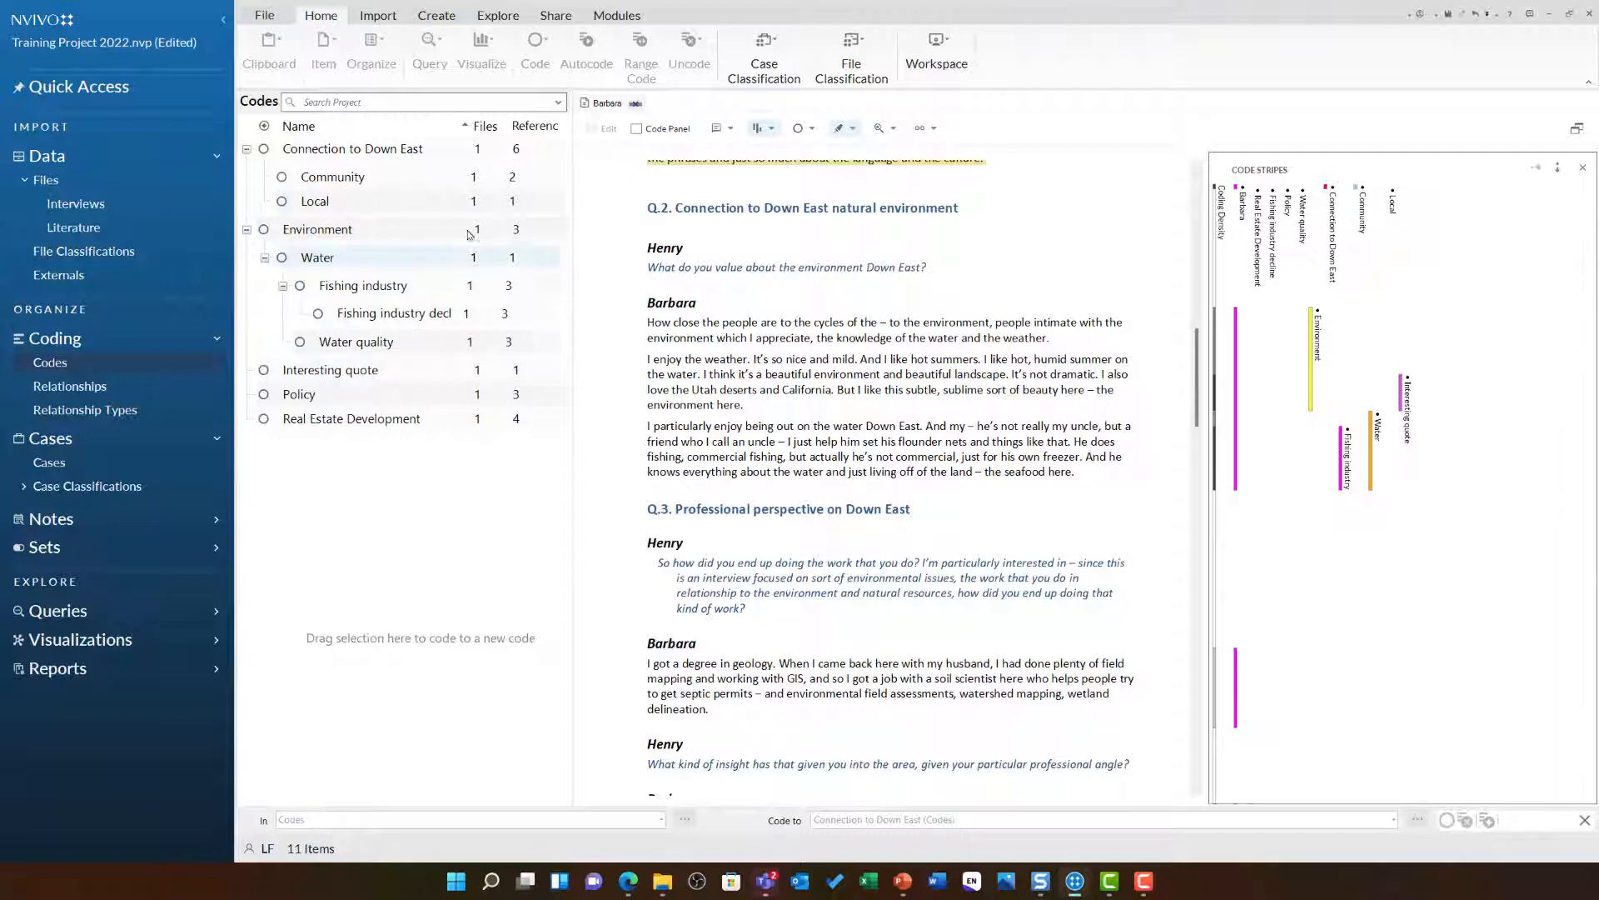
Step: Back in NVivo, read the references coded at Community and Local, and merge Local into Community, appending linked memos and copying see also links and relationships
left_click(432, 183)
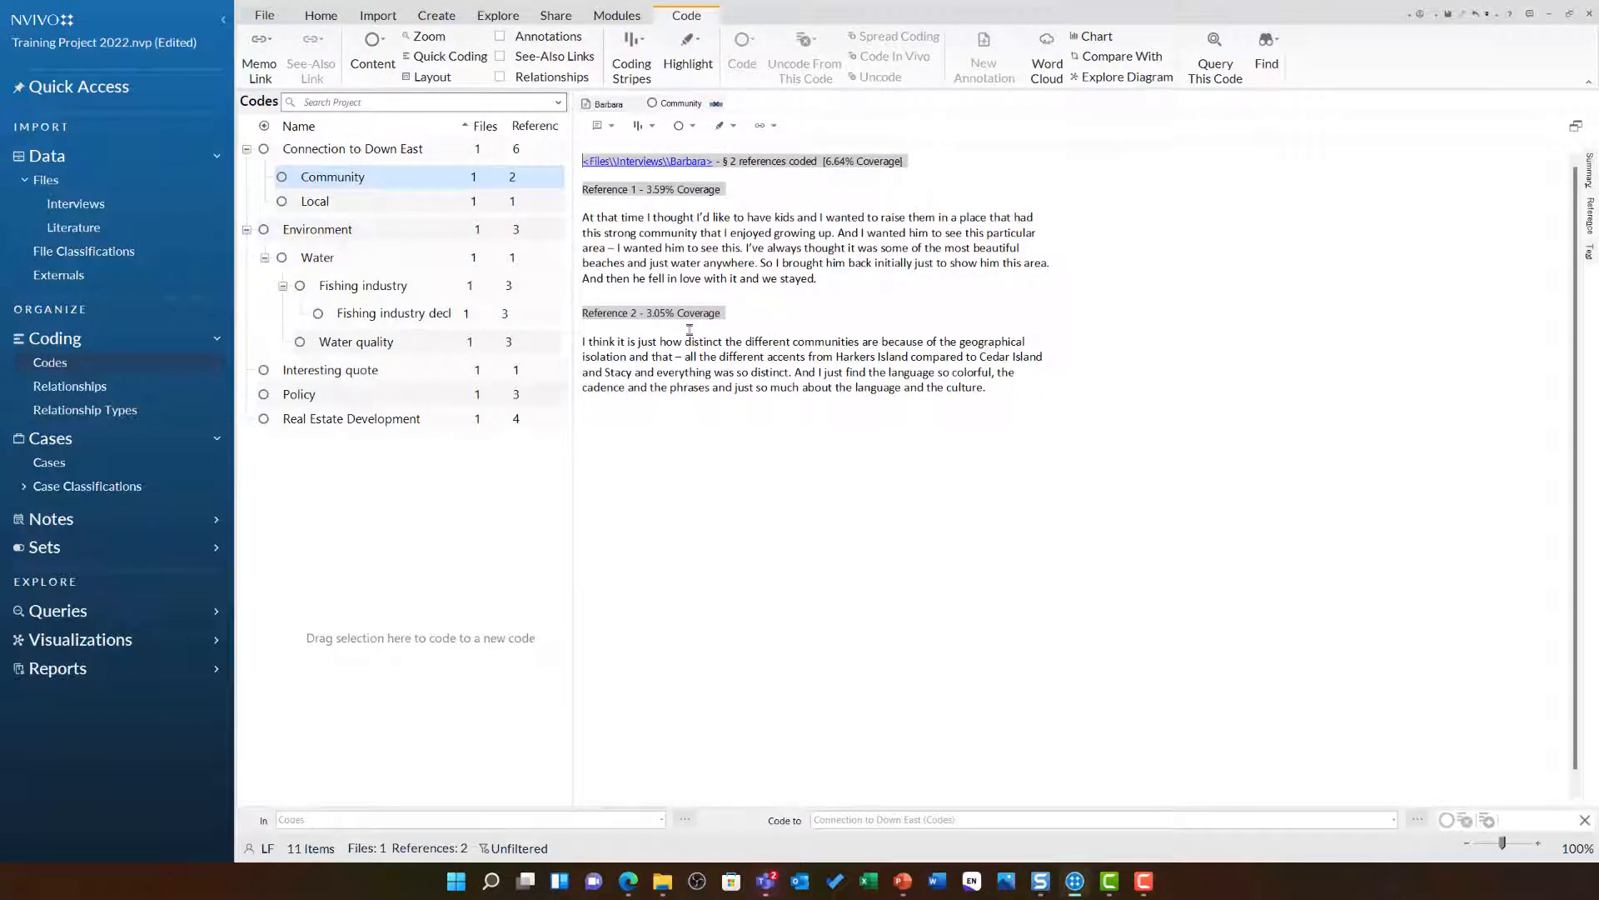
left_click(425, 209)
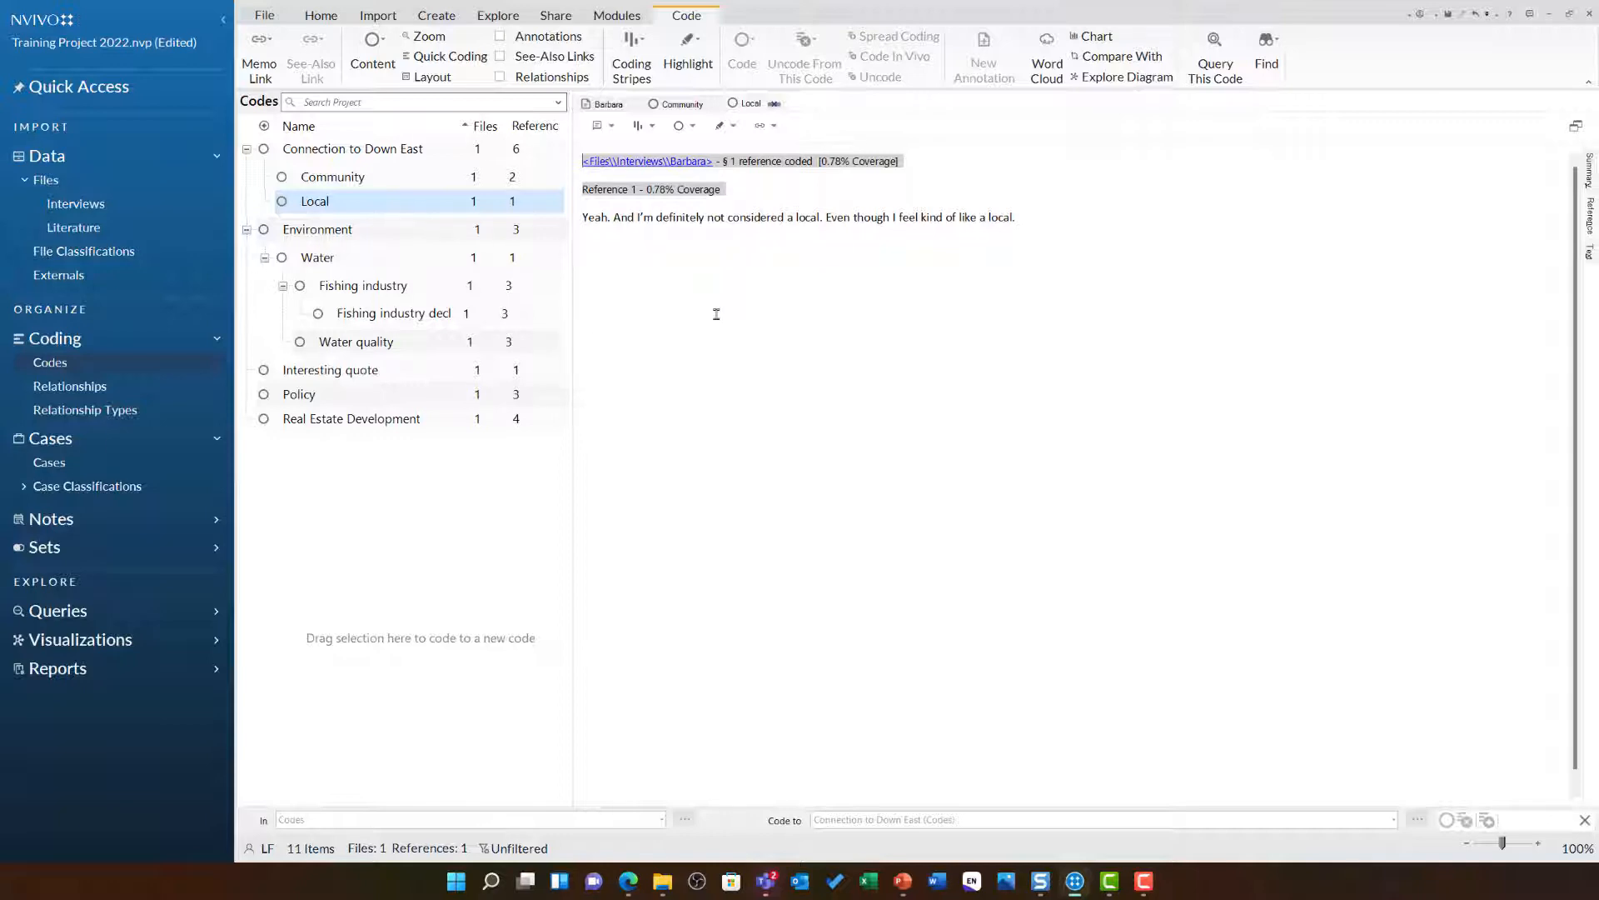
right_click(349, 206)
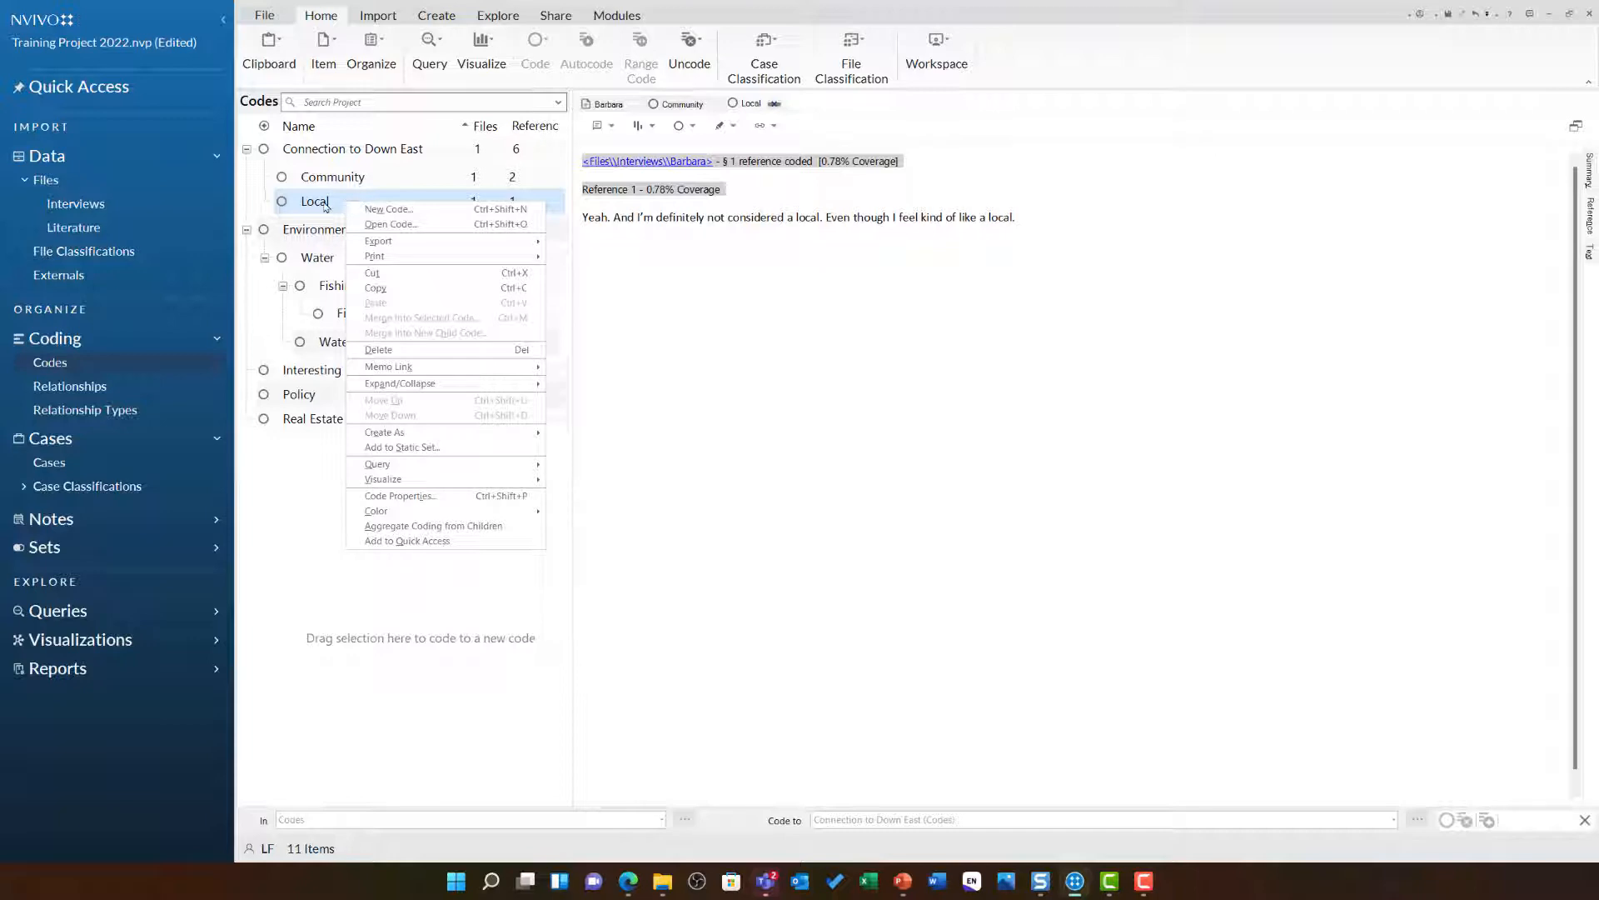
left_click(437, 273)
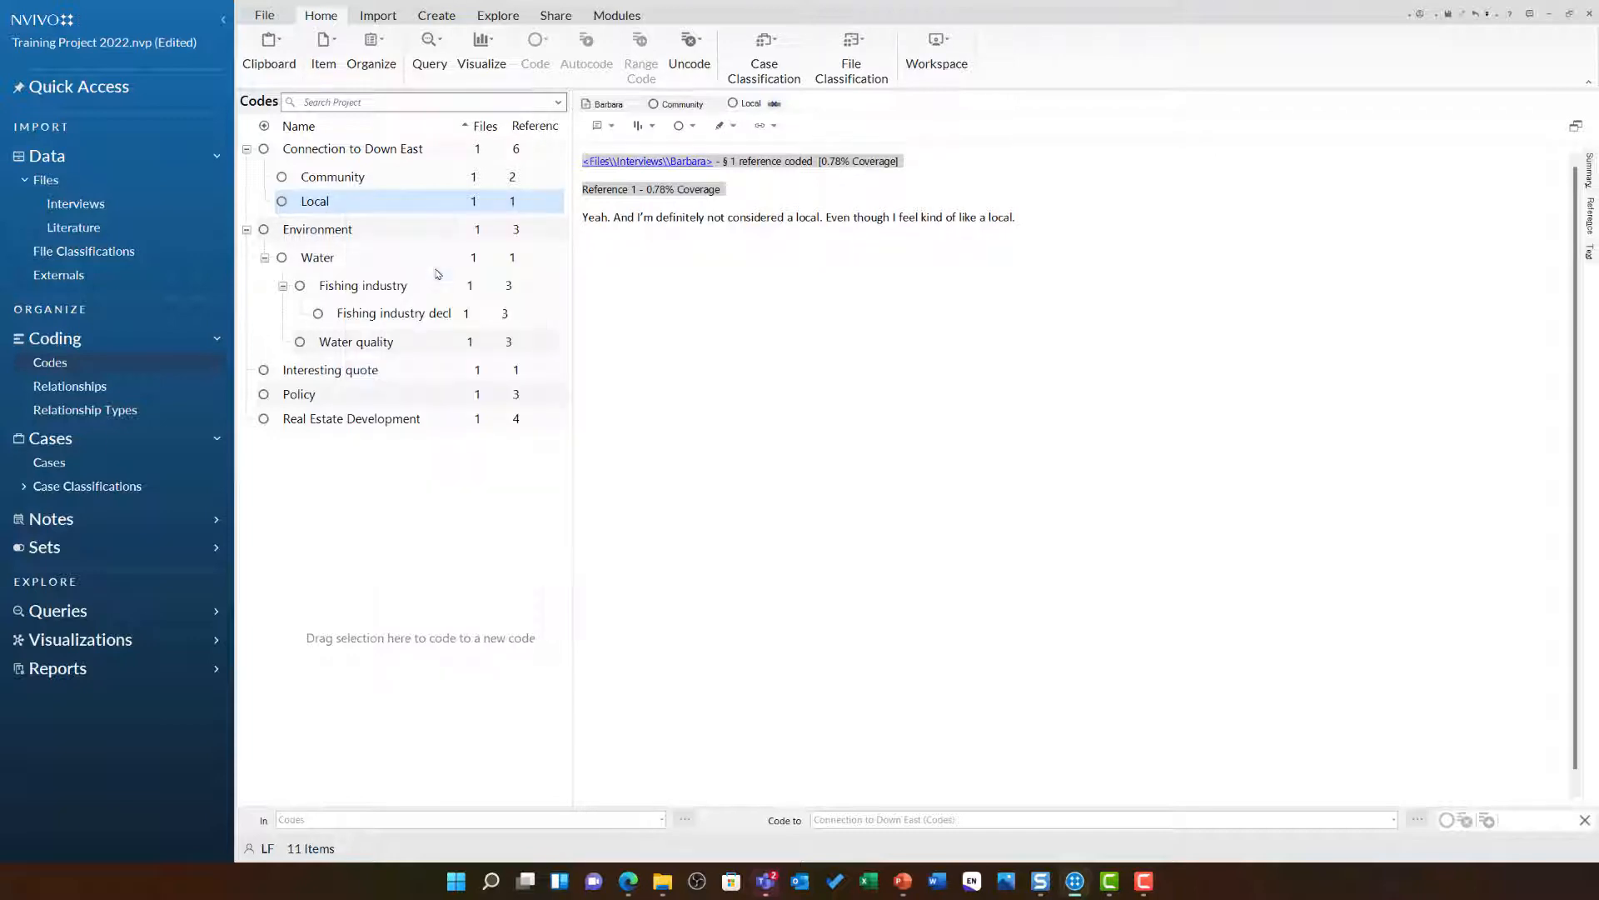
right_click(375, 183)
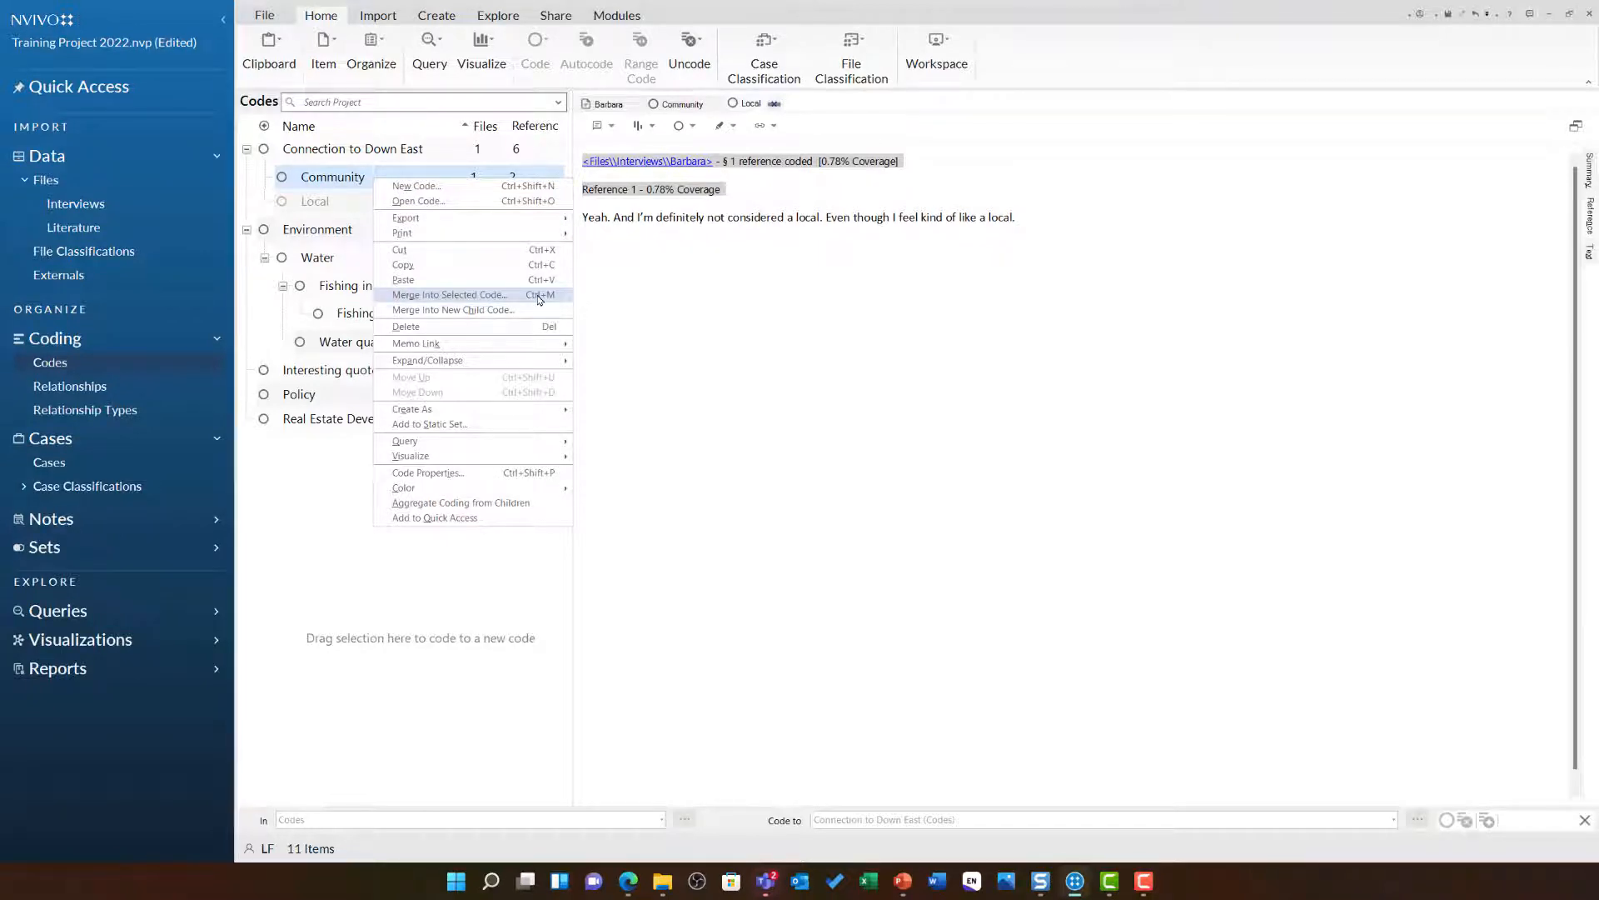
left_click(449, 295)
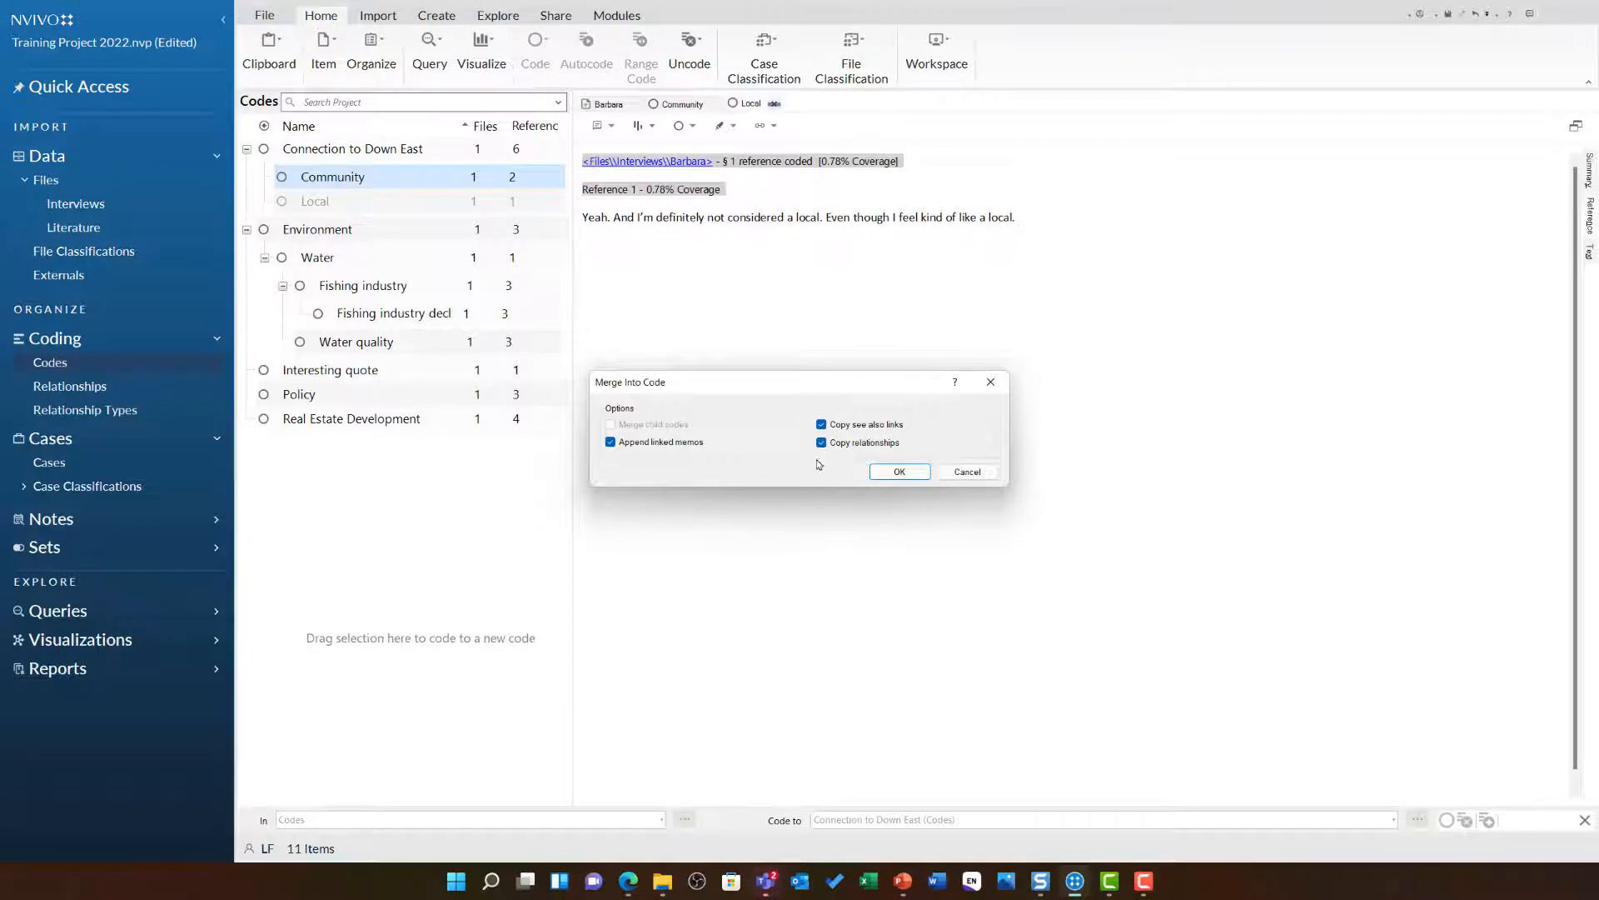
left_click(900, 472)
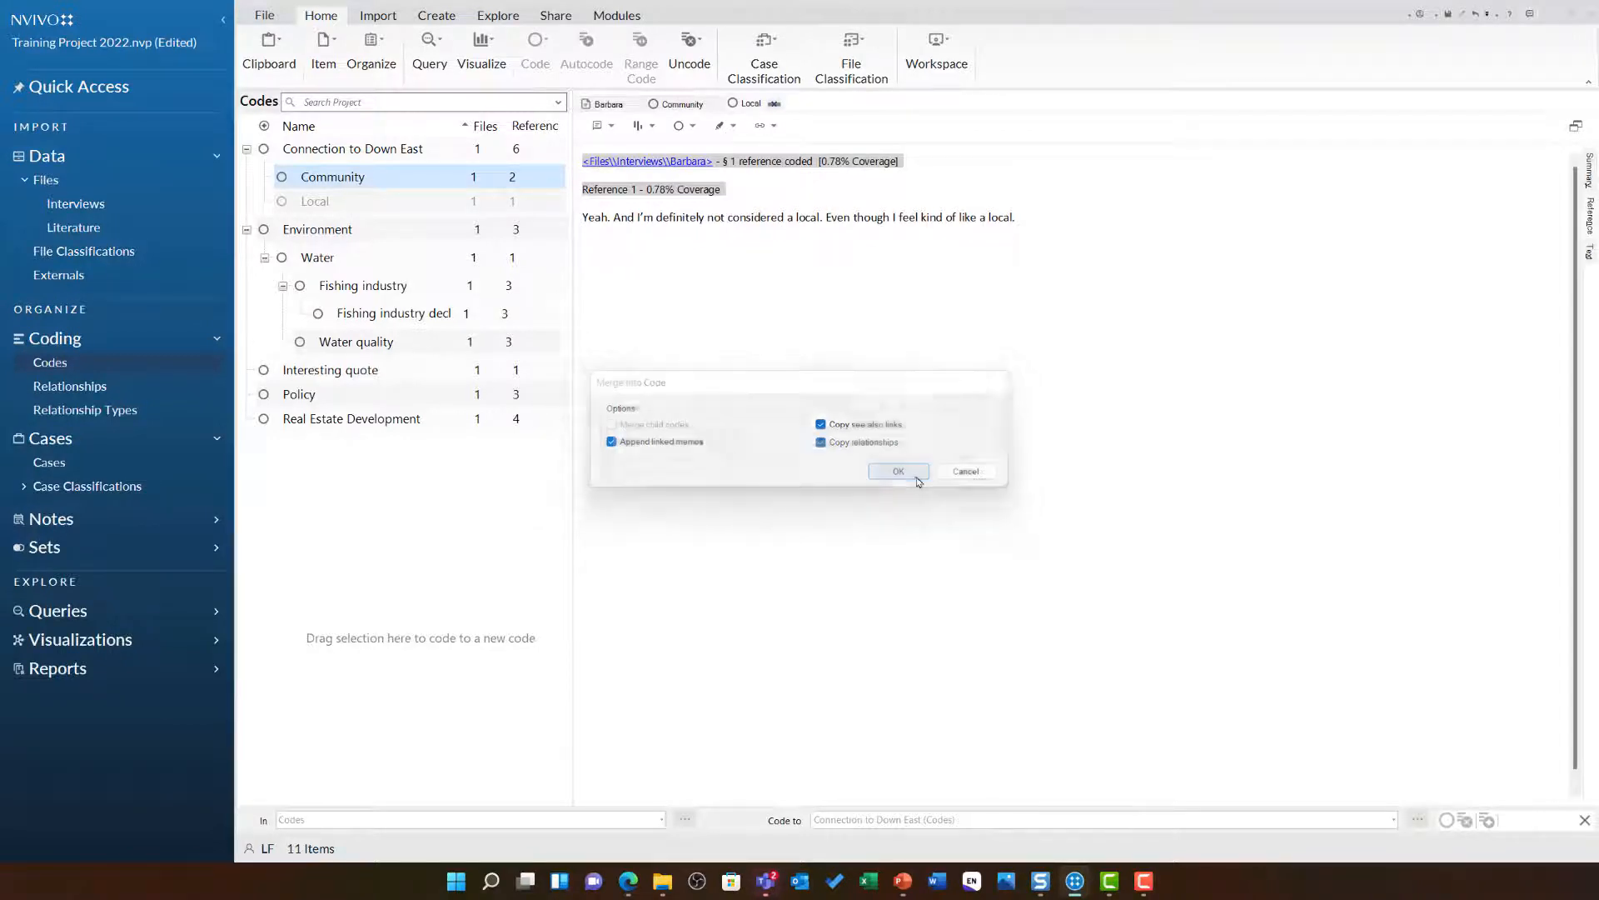